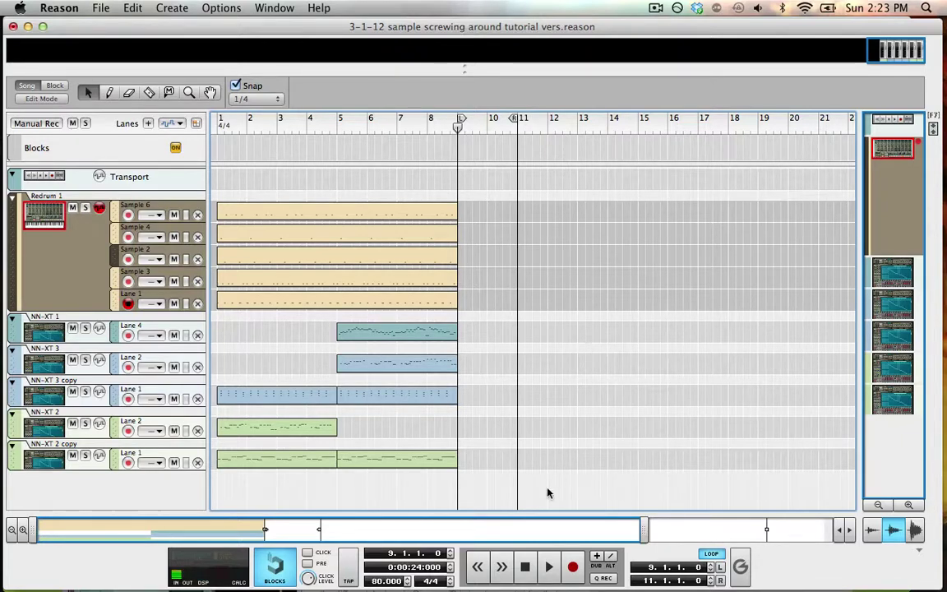
# - Reset the song position, then set the left locator to bar 1 and the right locator to bar 9
pyautogui.click(524, 567)
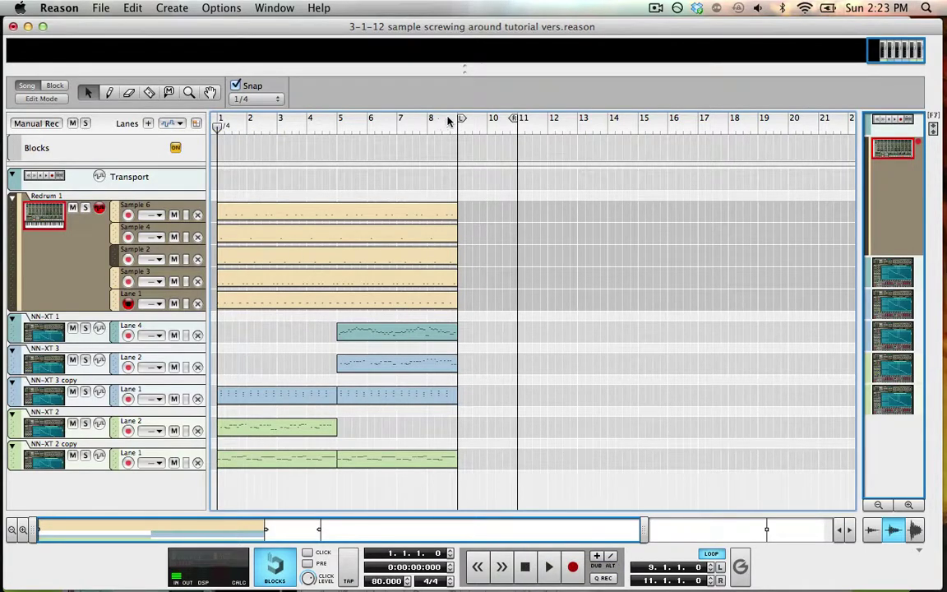
pyautogui.moveTo(461, 119); pyautogui.dragTo(220, 118)
pyautogui.moveTo(513, 119); pyautogui.dragTo(458, 120)
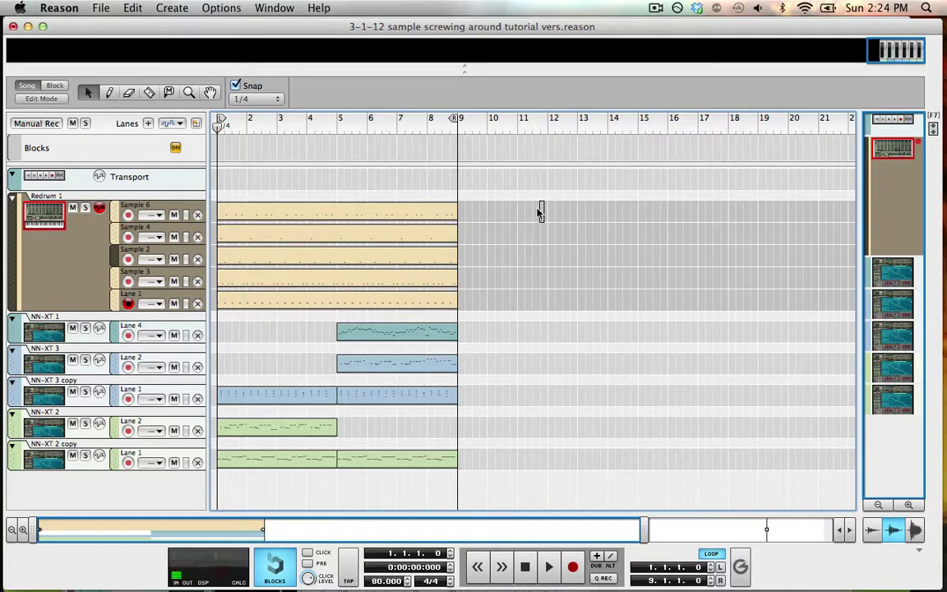
# - Shift every clip so it starts at bar 9, then select the five Redrum drum clips
pyautogui.moveTo(542, 201); pyautogui.dragTo(242, 479)
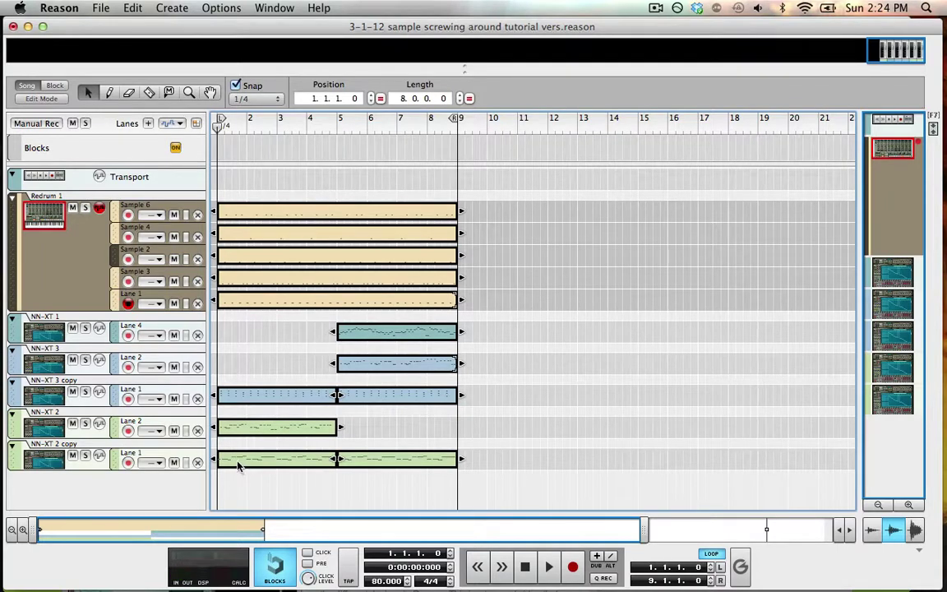
pyautogui.moveTo(238, 466); pyautogui.dragTo(448, 451)
pyautogui.click(448, 450)
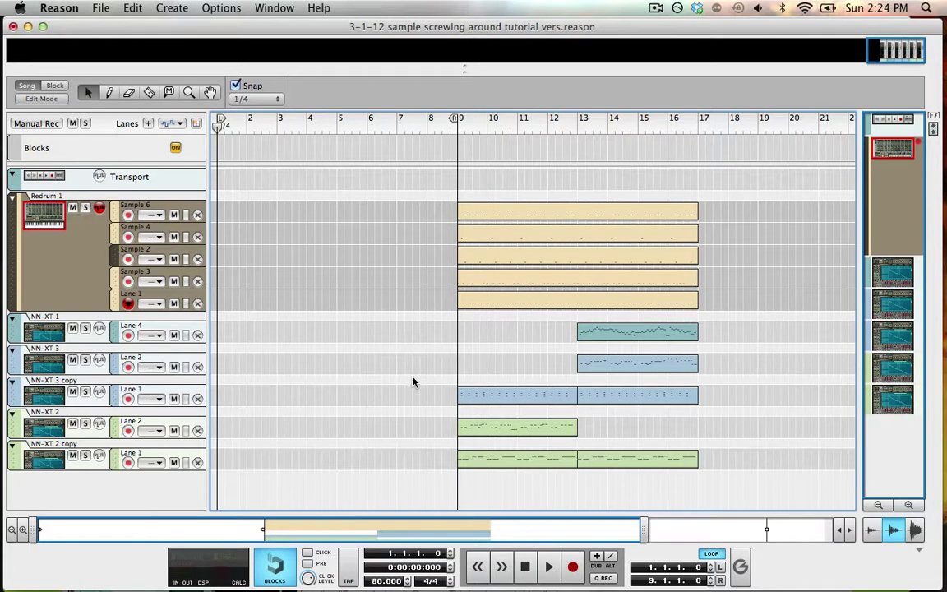
pyautogui.moveTo(385, 202); pyautogui.dragTo(258, 274)
# - Copy the Redrum clips into bars 1–9 and delete the Lane 1 copy there
pyautogui.click(362, 358)
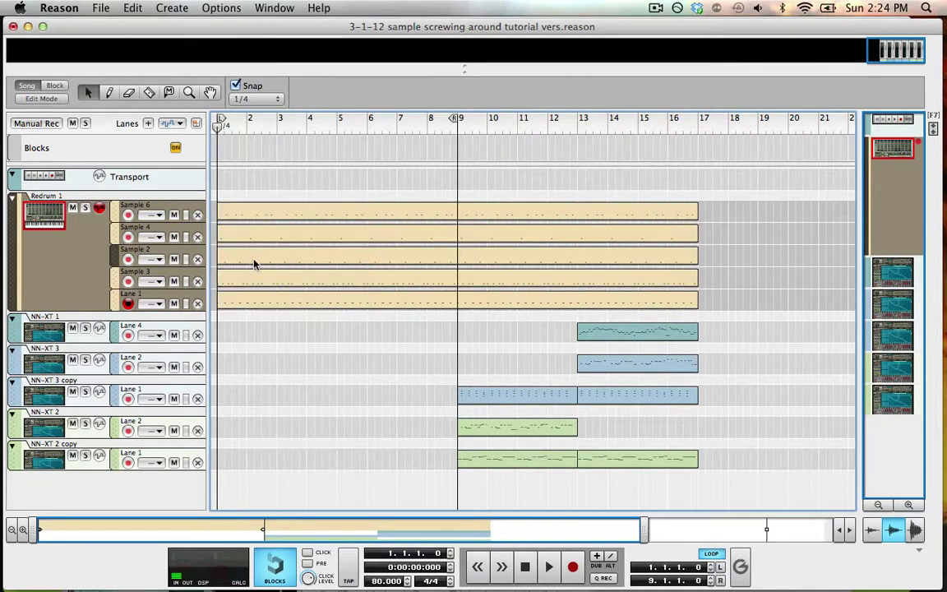
pyautogui.click(313, 302)
pyautogui.press('Delete')
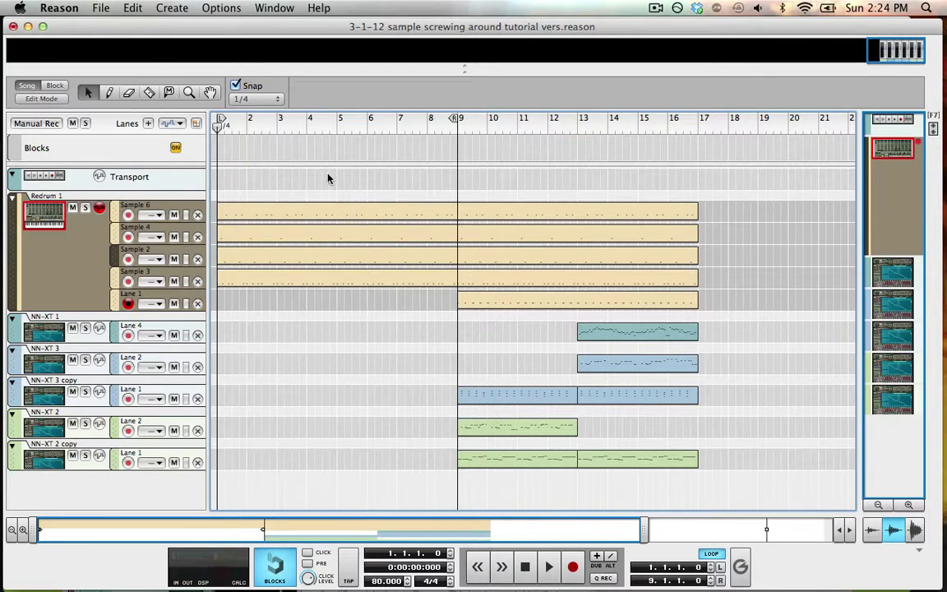
# - Delete the copied Sample and Redrum clips from bars 1–9
pyautogui.moveTo(328, 175); pyautogui.dragTo(399, 340)
pyautogui.press('Delete')
pyautogui.moveTo(477, 256); pyautogui.dragTo(324, 302)
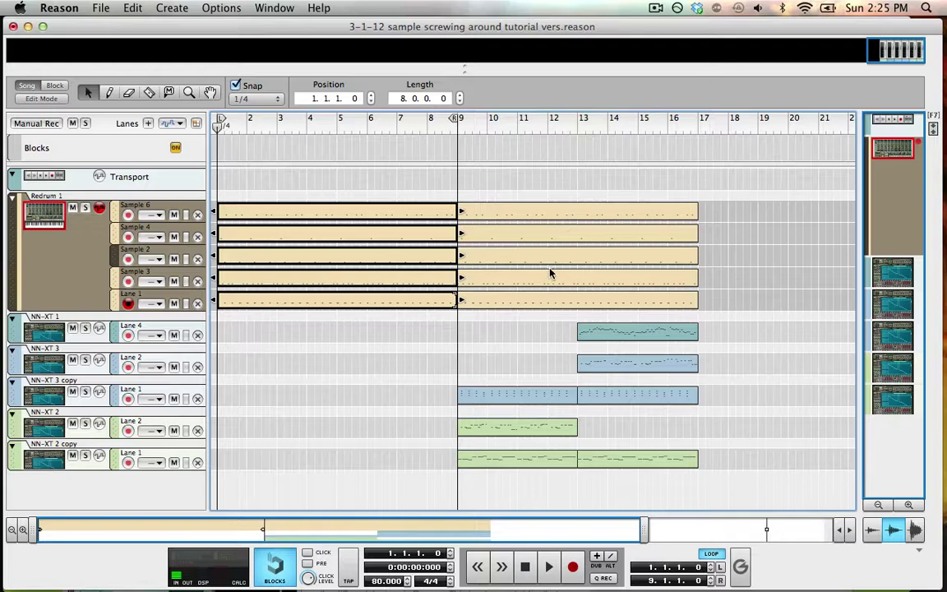
pyautogui.press('Delete')
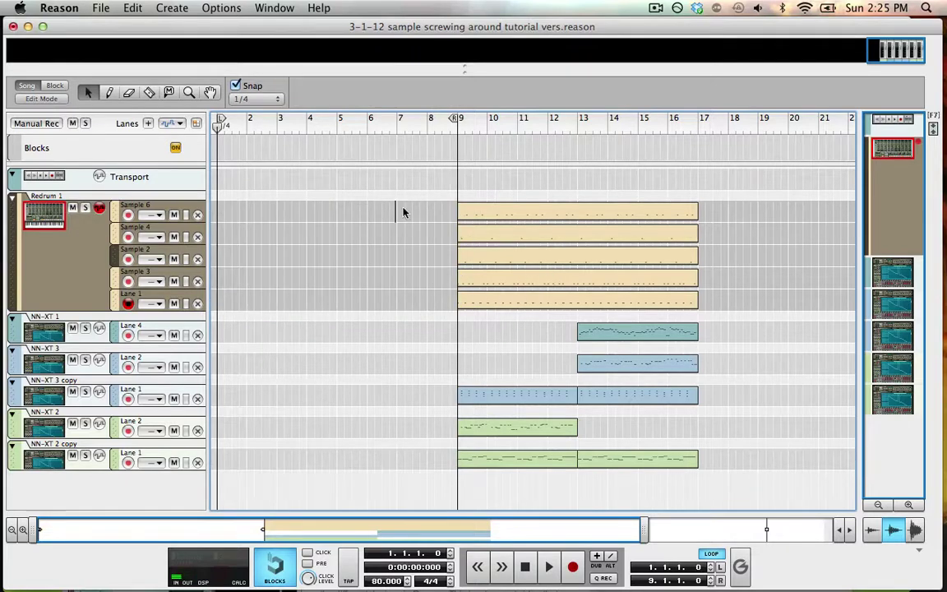
# - Copy the Redrum clips into bars 1–9 again and remove the Lane 1 copy
pyautogui.moveTo(403, 213); pyautogui.dragTo(238, 283)
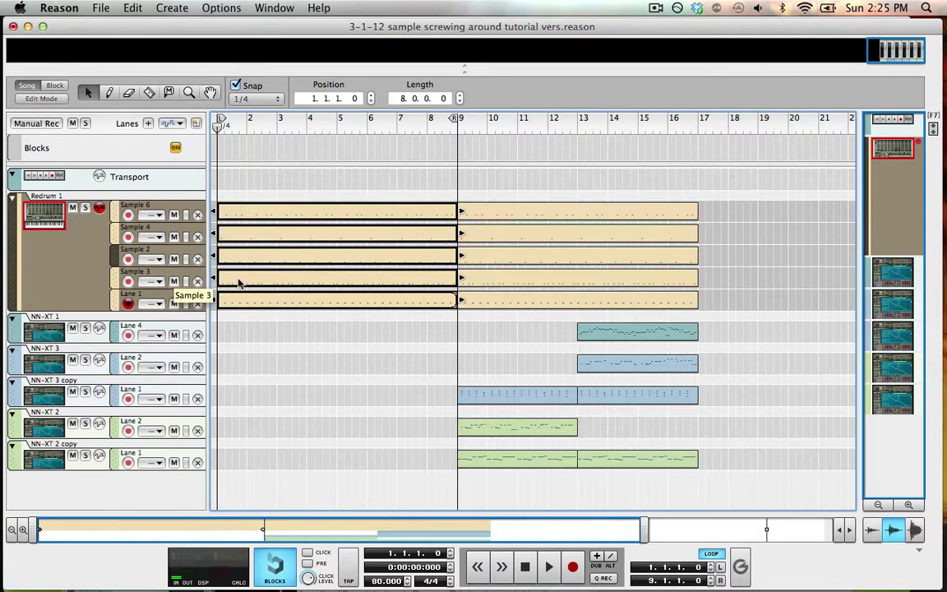
pyautogui.click(345, 341)
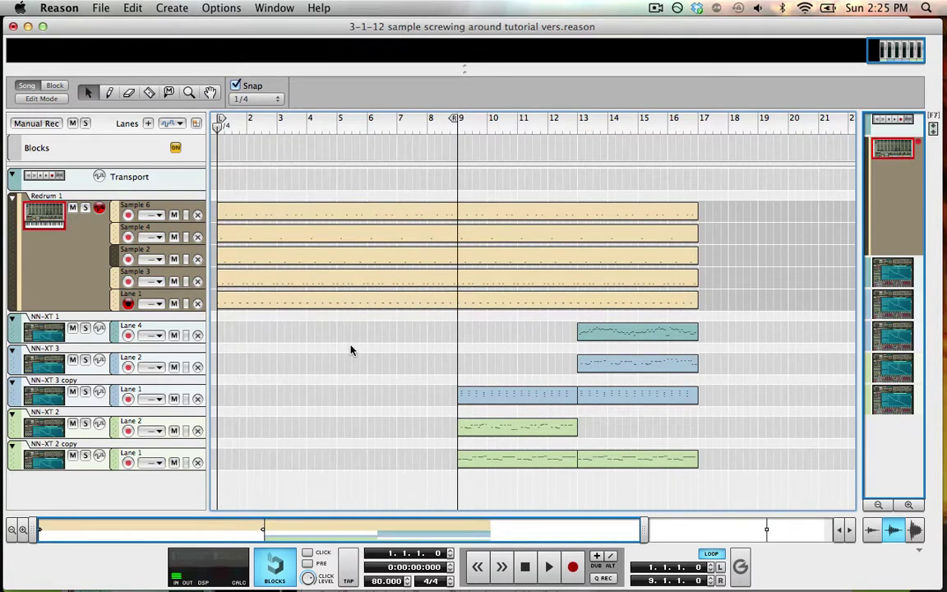
pyautogui.moveTo(348, 341); pyautogui.dragTo(330, 294)
pyautogui.press('Delete')
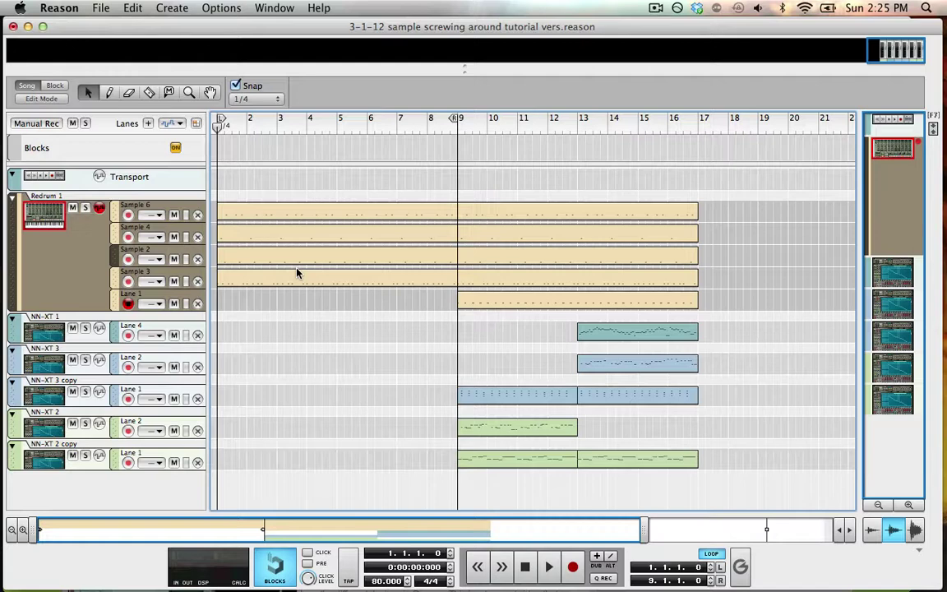
# - Delete the Sample clips in bars 1–9, then try copying the Redrum clips there and undo
pyautogui.moveTo(294, 183); pyautogui.dragTo(436, 366)
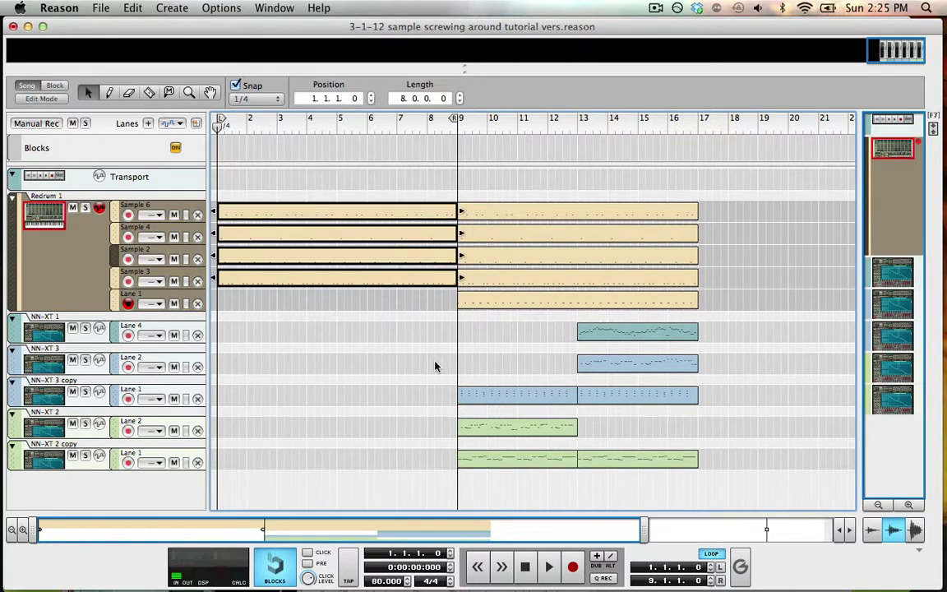
pyautogui.press('Delete')
pyautogui.moveTo(418, 200); pyautogui.dragTo(610, 299)
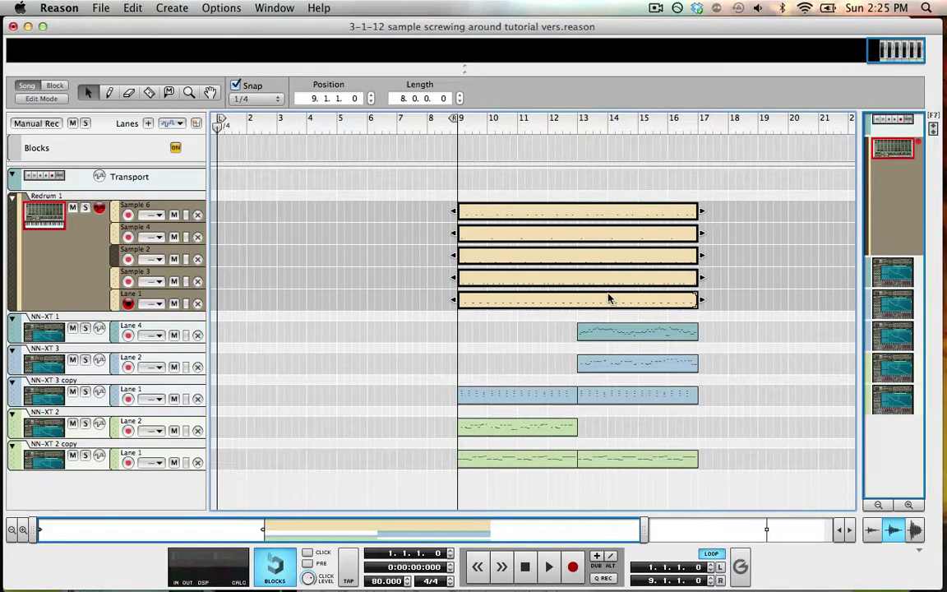
pyautogui.press('space')
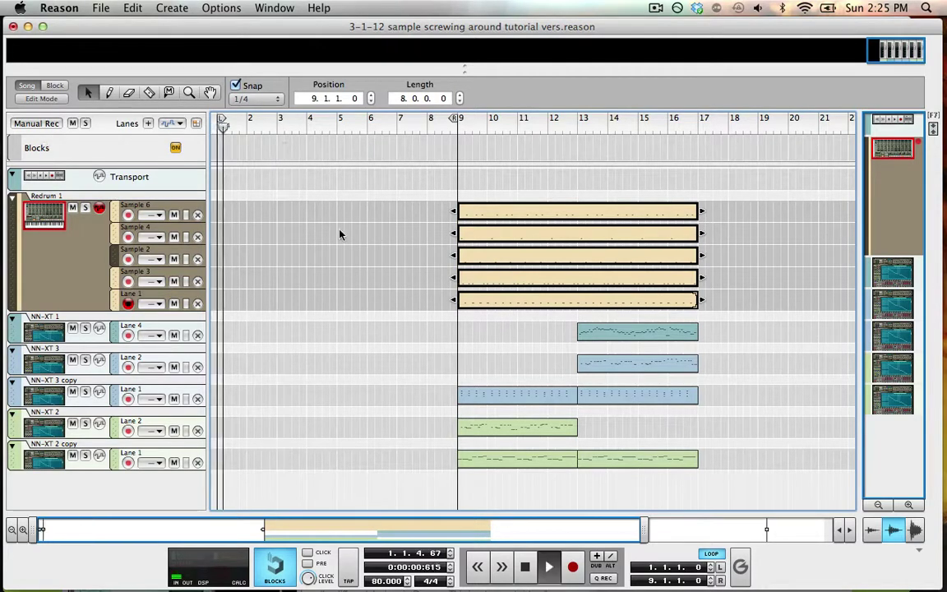
pyautogui.moveTo(528, 300); pyautogui.dragTo(190, 285)
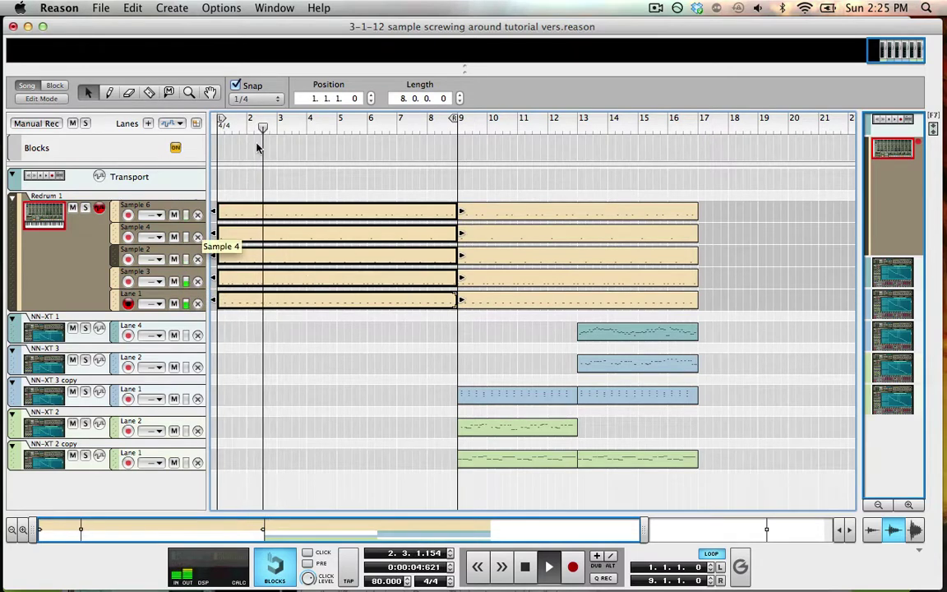
pyautogui.press('super+z')
pyautogui.click(312, 195)
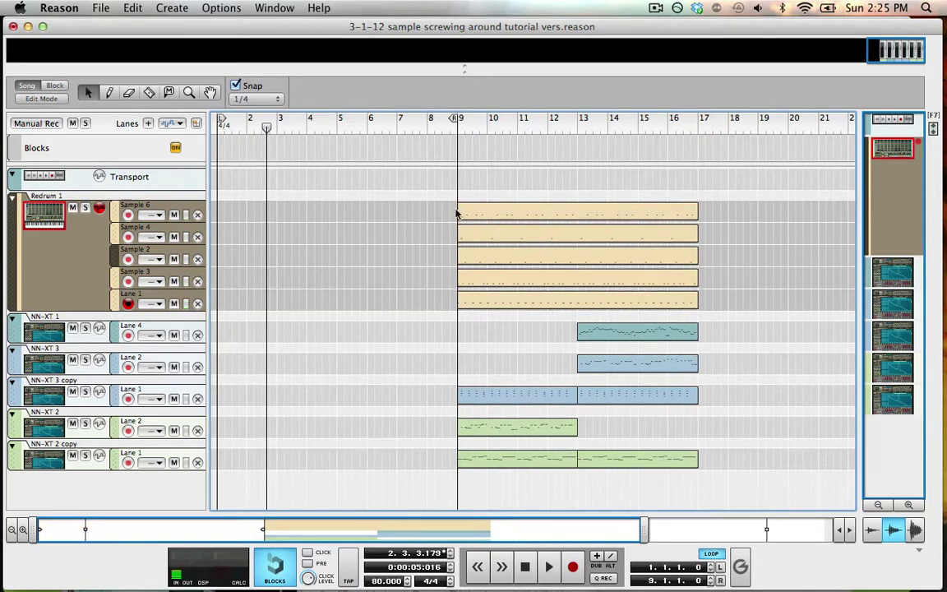
# - Select the bar 9–17 Redrum clips and audition the song from bar 1
pyautogui.moveTo(454, 212); pyautogui.dragTo(565, 297)
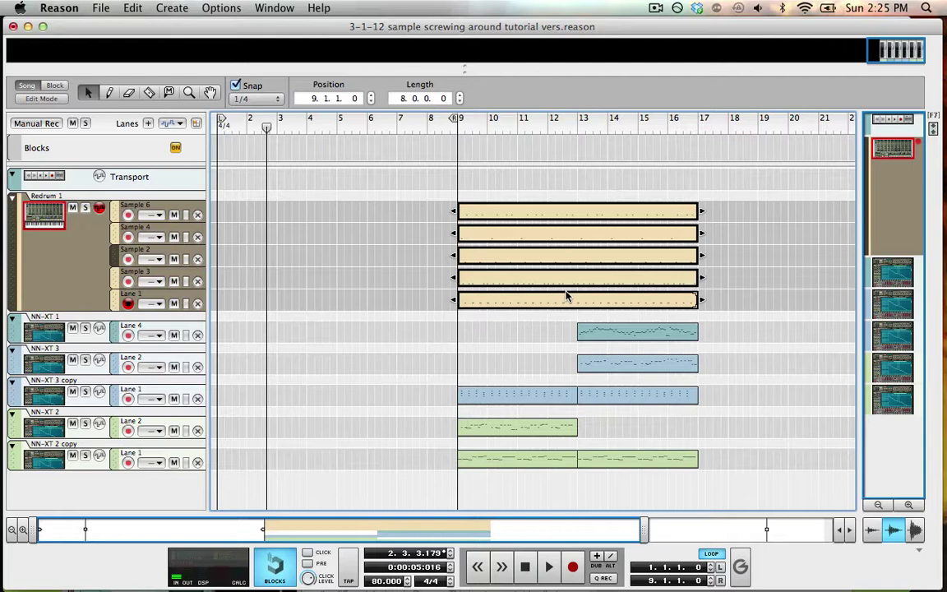
pyautogui.click(320, 129)
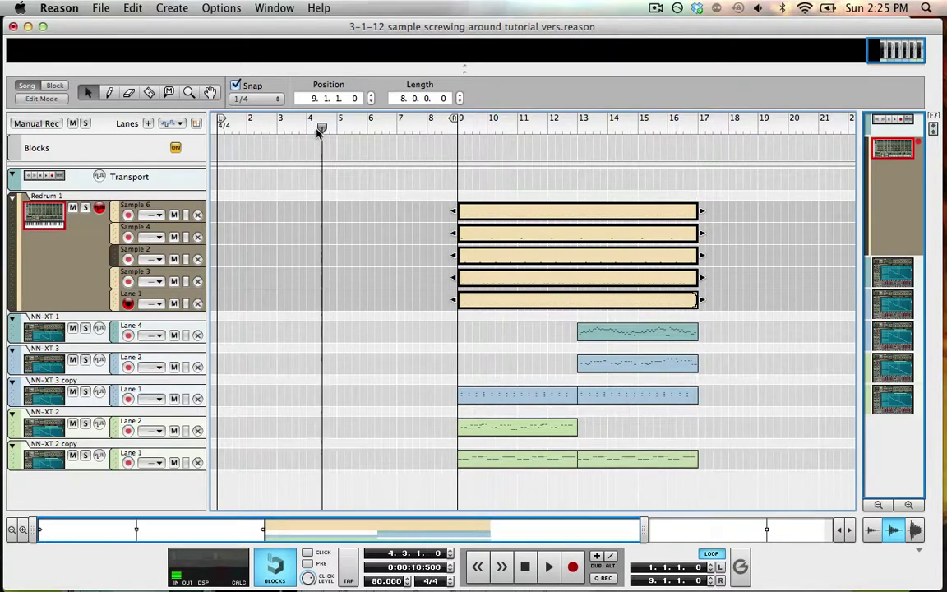
pyautogui.press('Return')
pyautogui.press('space')
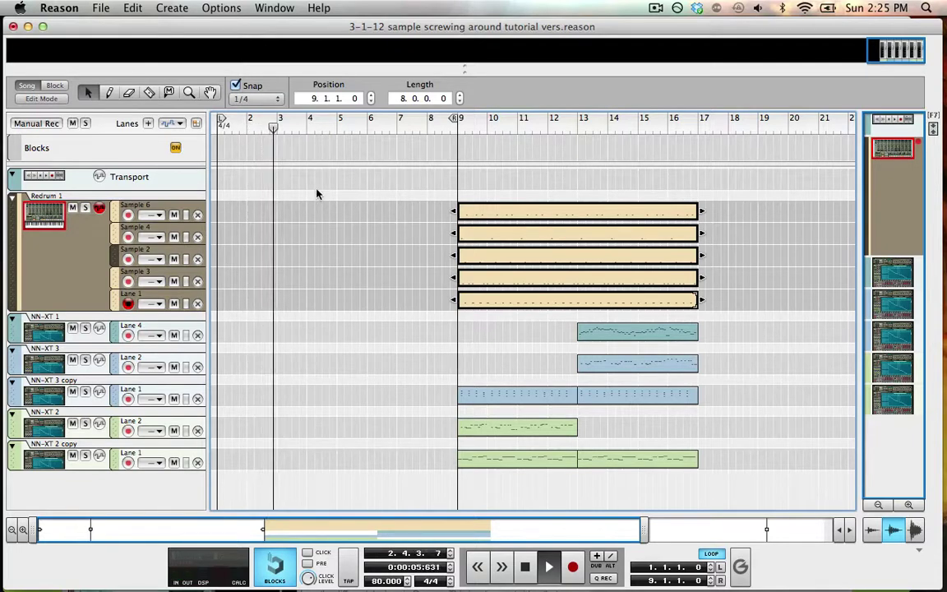
pyautogui.click(370, 250)
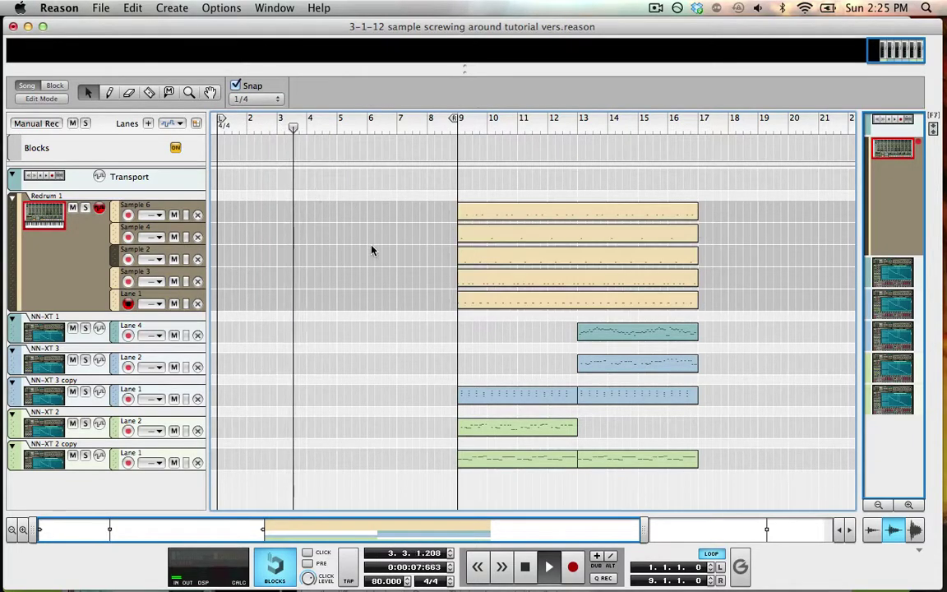
pyautogui.press('space')
# - Copy the five Redrum clips into bars 1–9 during playback
pyautogui.moveTo(401, 203); pyautogui.dragTo(577, 302)
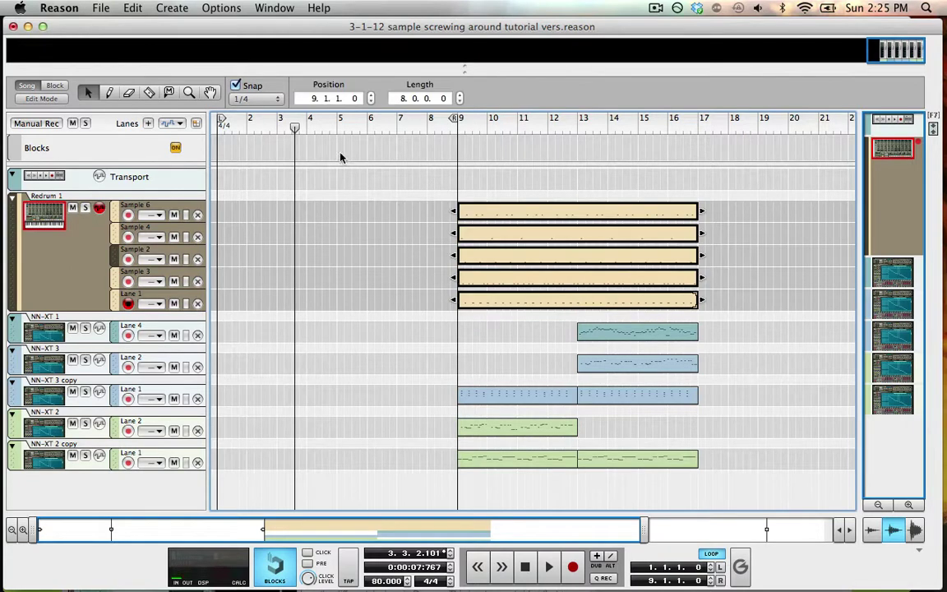
pyautogui.press('space')
pyautogui.keyDown('alt'); pyautogui.moveTo(493, 280); pyautogui.dragTo(152, 274); pyautogui.keyUp('alt')
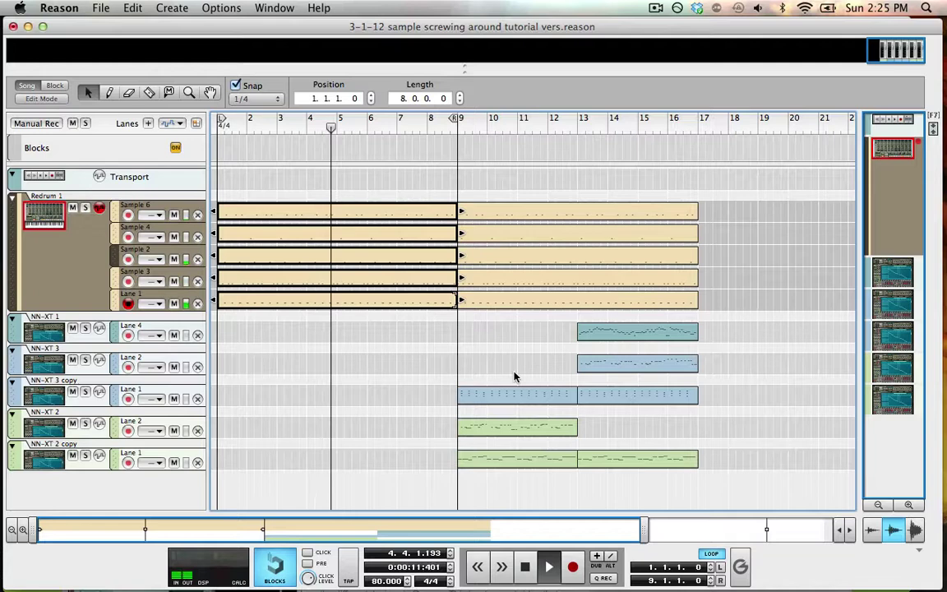
# - Delete Lane 1's bars 1–9 clip and switch to the Razor tool
pyautogui.moveTo(410, 374); pyautogui.dragTo(376, 303)
pyautogui.press('Delete')
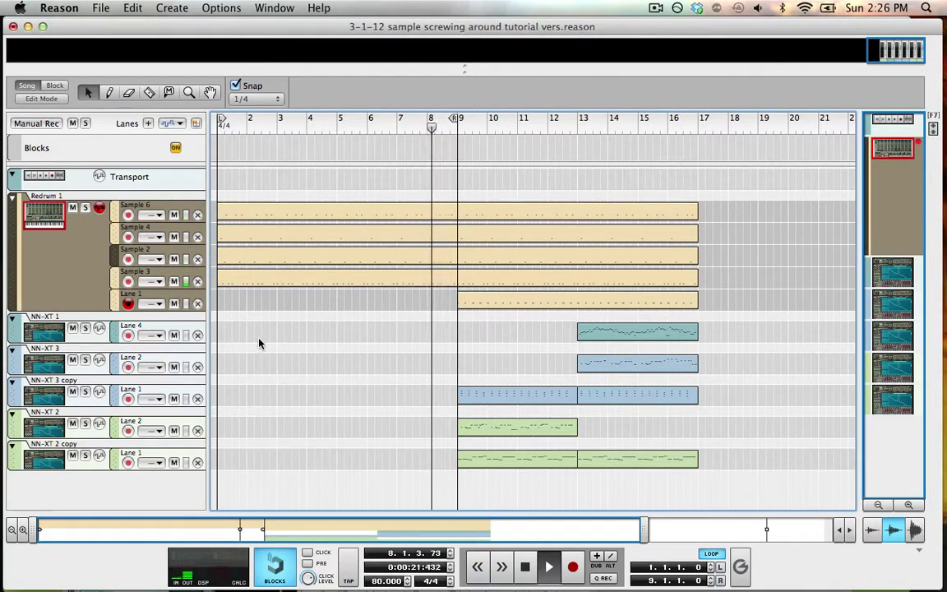
pyautogui.press('w')
pyautogui.press('e')
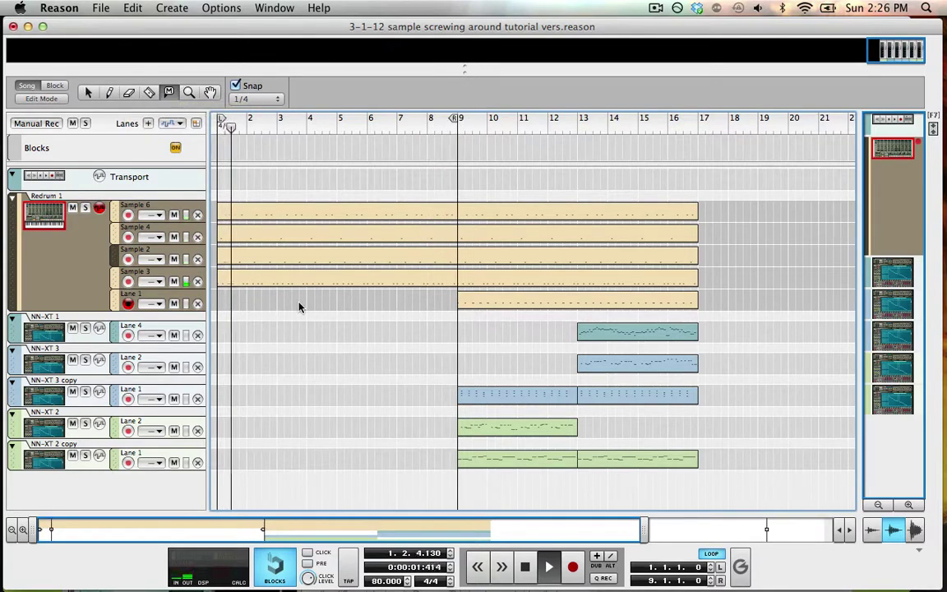
pyautogui.press('w')
pyautogui.press('e')
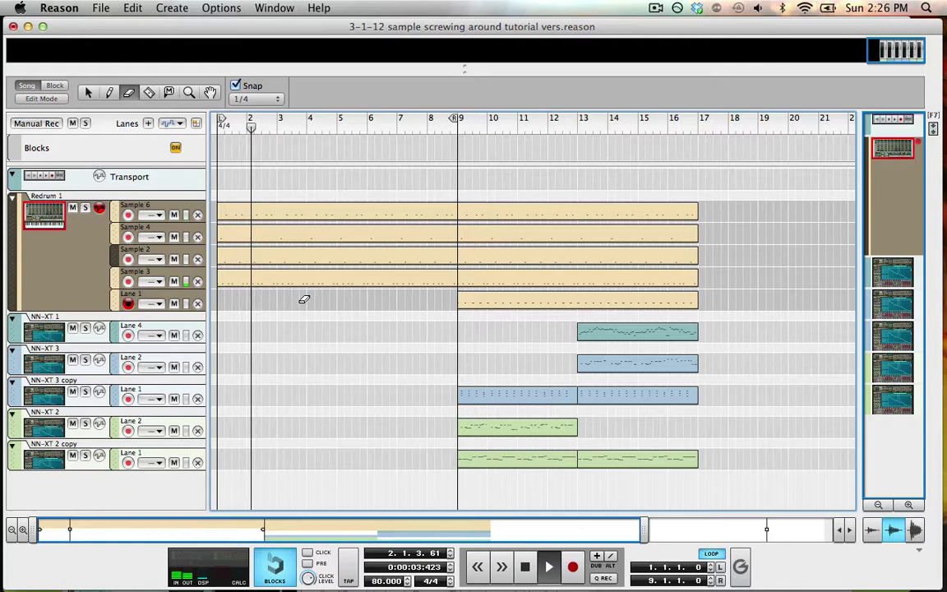
pyautogui.click(90, 94)
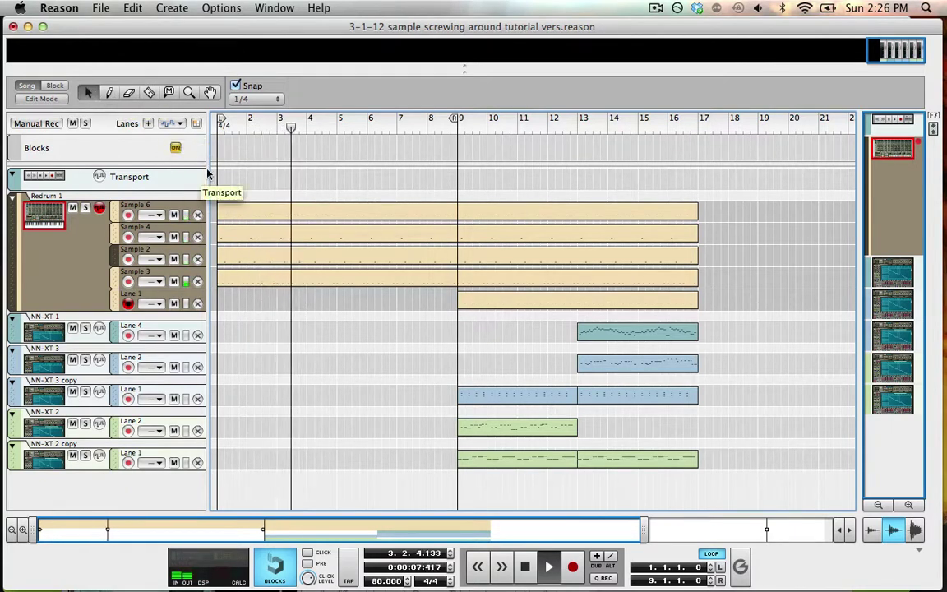
pyautogui.press('w')
pyautogui.press('e')
pyautogui.press('w')
pyautogui.press('r')
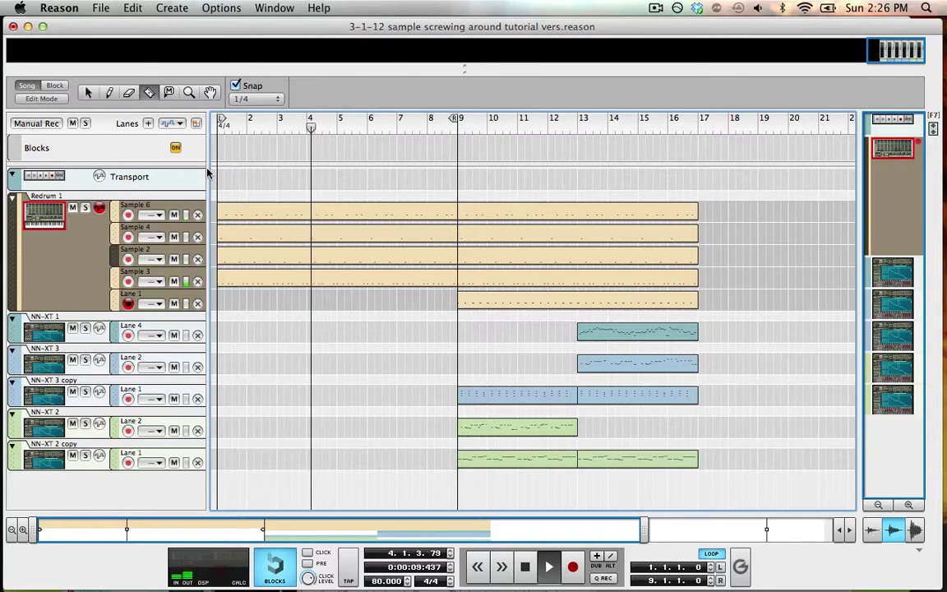
pyautogui.press('q')
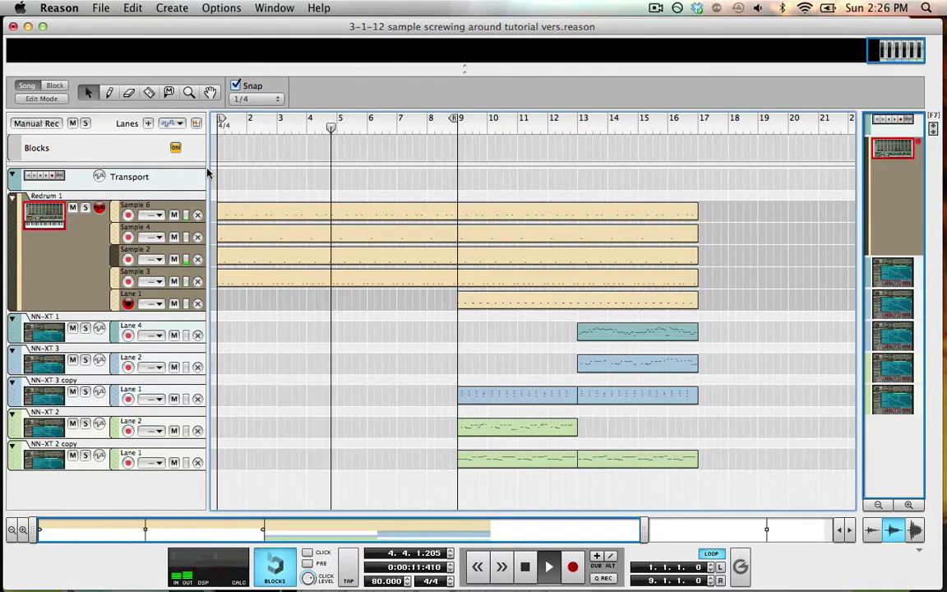
pyautogui.press('r')
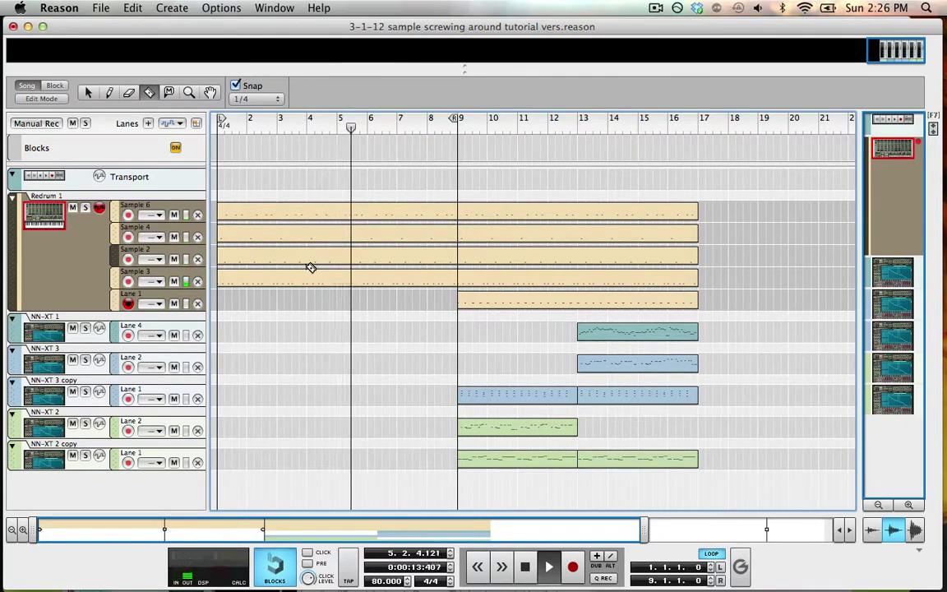
# - Cut Sample 6 at bar 7 and Sample 4 at bar 5, deleting their left parts
pyautogui.click(397, 212)
pyautogui.press('q')
pyautogui.click(380, 212)
pyautogui.press('Delete')
pyautogui.press('w')
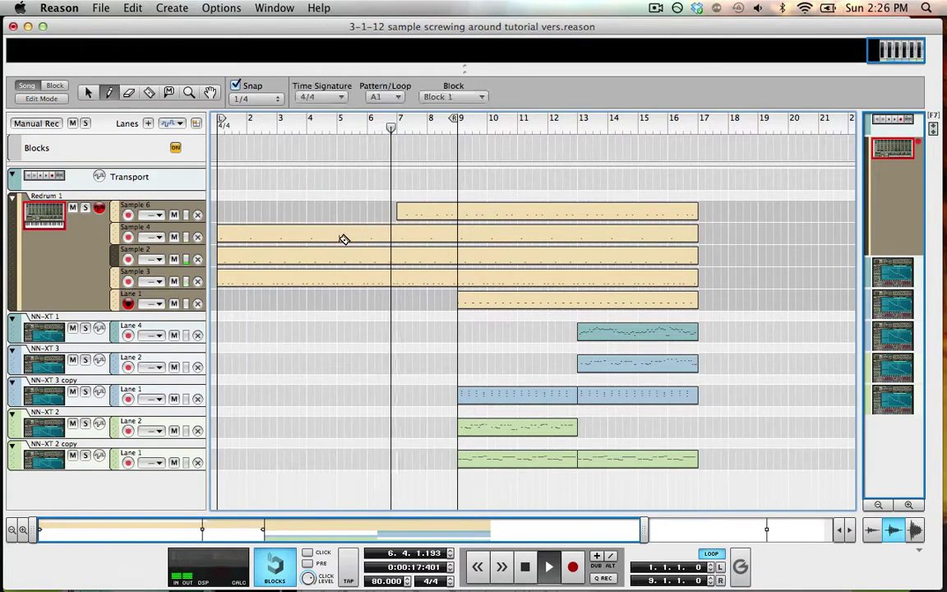
pyautogui.click(344, 239)
pyautogui.press('q')
pyautogui.click(307, 238)
pyautogui.press('Delete')
pyautogui.press('r')
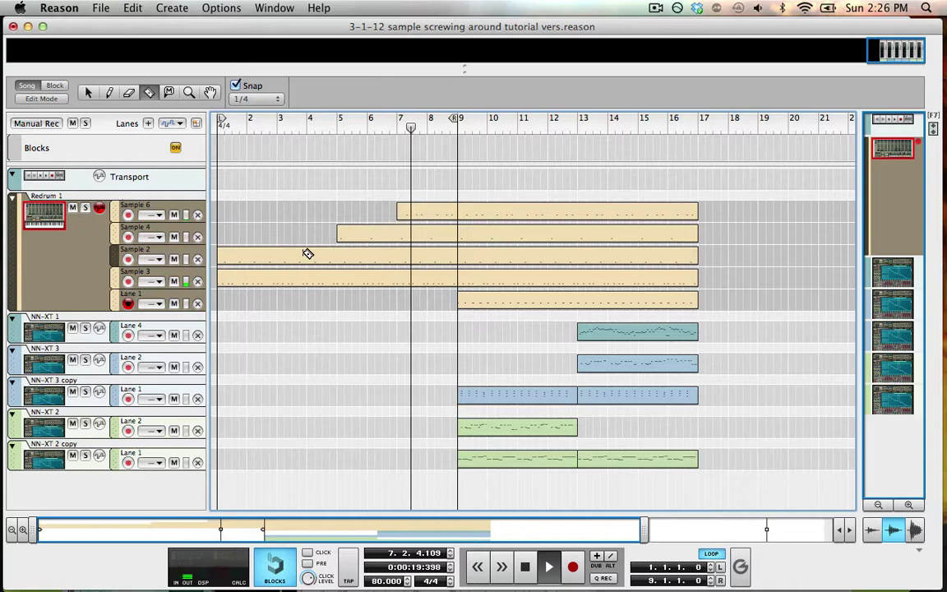
# - Cut Sample 2 at bar 3 and delete its left part
pyautogui.click(279, 256)
pyautogui.press('q')
pyautogui.click(259, 257)
pyautogui.press('Delete')
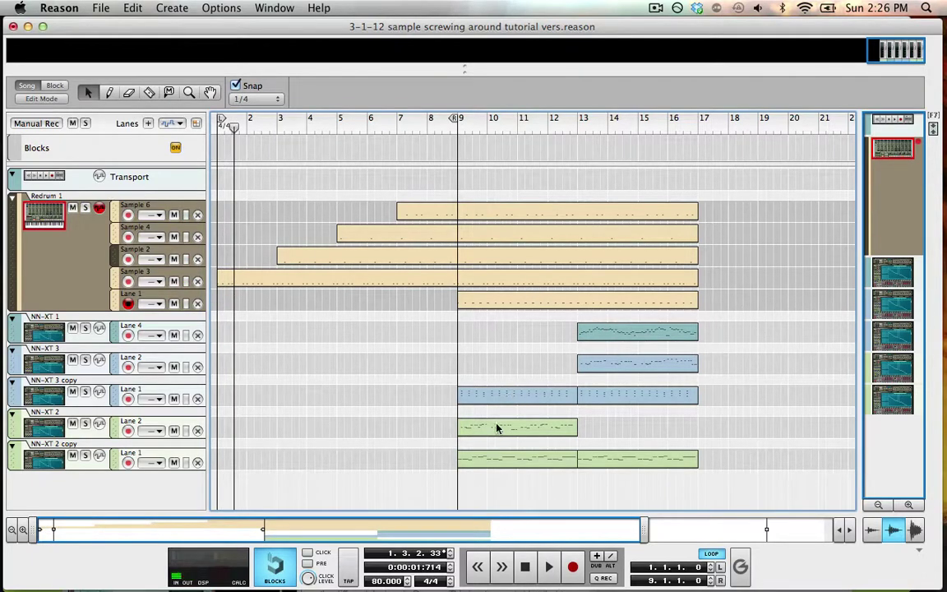
pyautogui.moveTo(755, 181); pyautogui.dragTo(656, 463)
# - Move the selected second-section clips so they start at bar 17
pyautogui.hscroll(3, 466, 490)
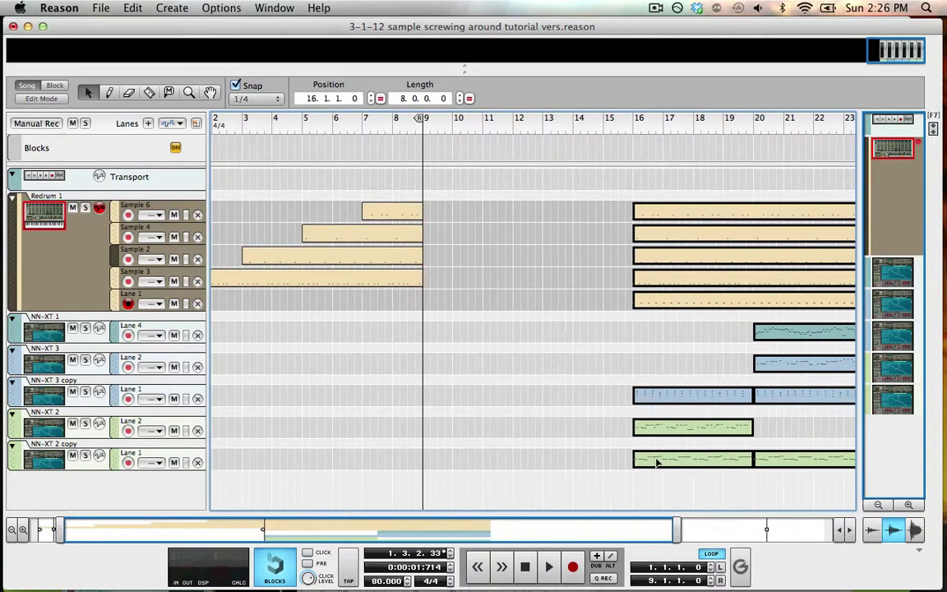
pyautogui.hscroll(-3, 483, 402)
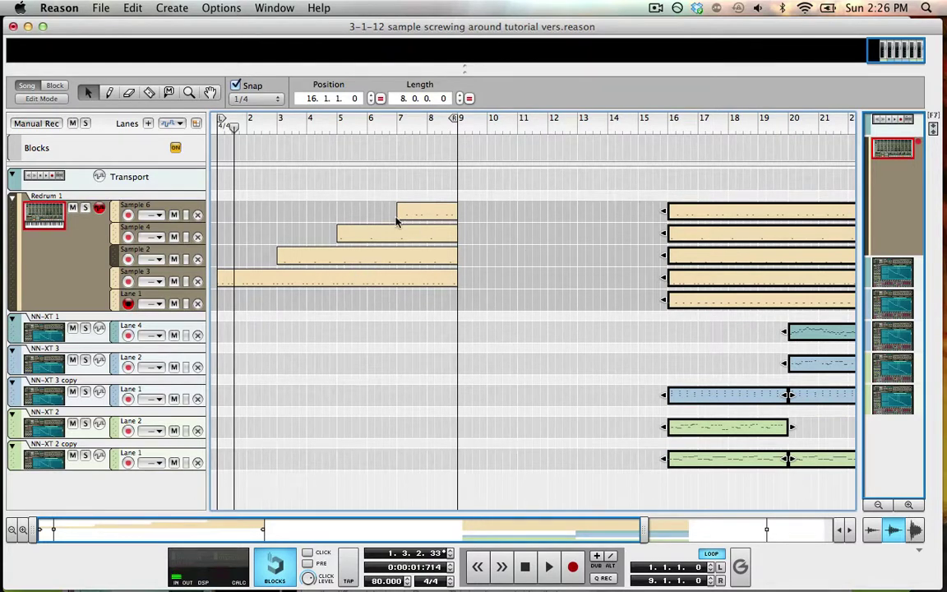
pyautogui.moveTo(698, 211); pyautogui.dragTo(729, 211)
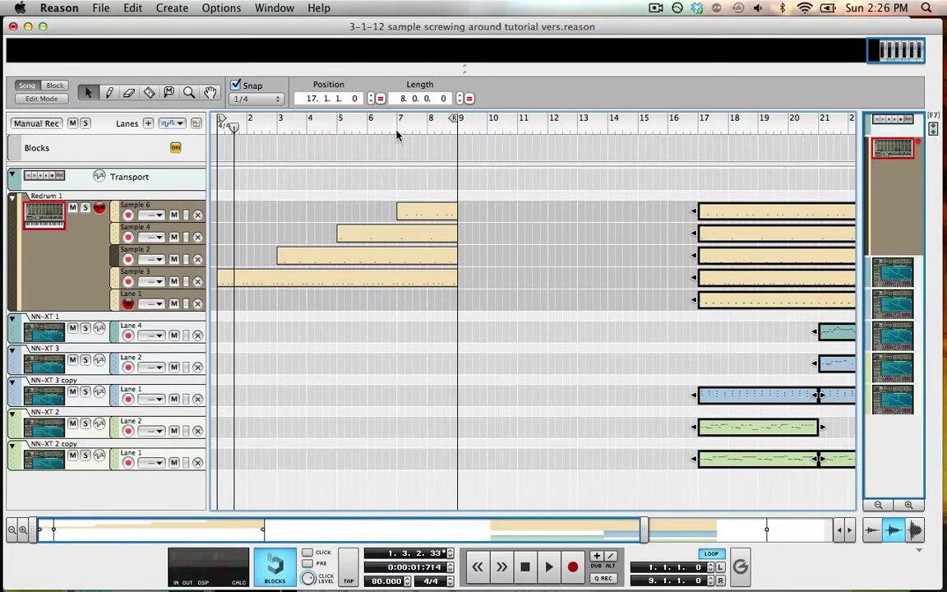
# - Drag the right loop locator to bar 17 and back to bar 9, checking the arrangement
pyautogui.moveTo(454, 121); pyautogui.dragTo(698, 118)
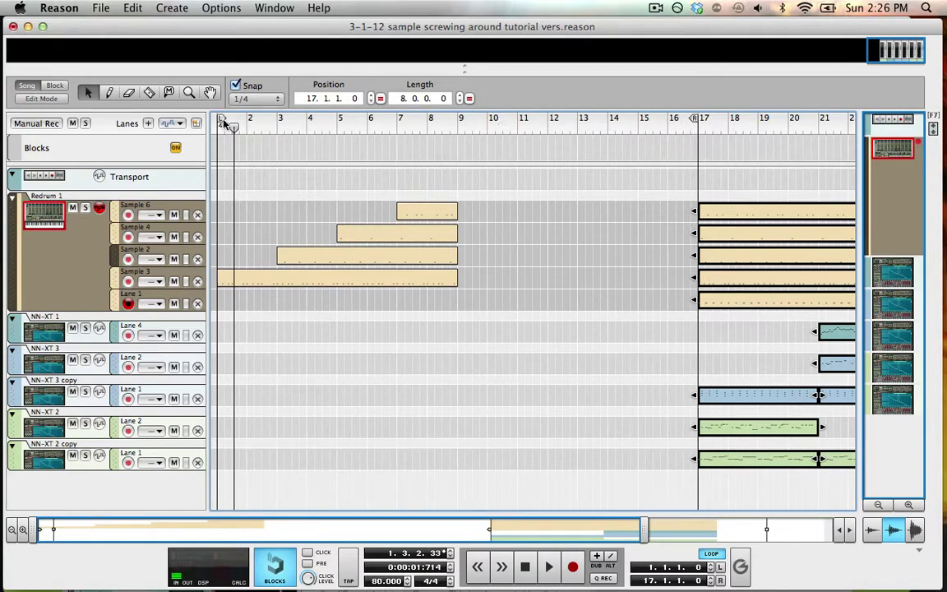
pyautogui.moveTo(695, 121); pyautogui.dragTo(460, 121)
pyautogui.hscroll(1, 652, 193)
pyautogui.hscroll(6, 652, 193)
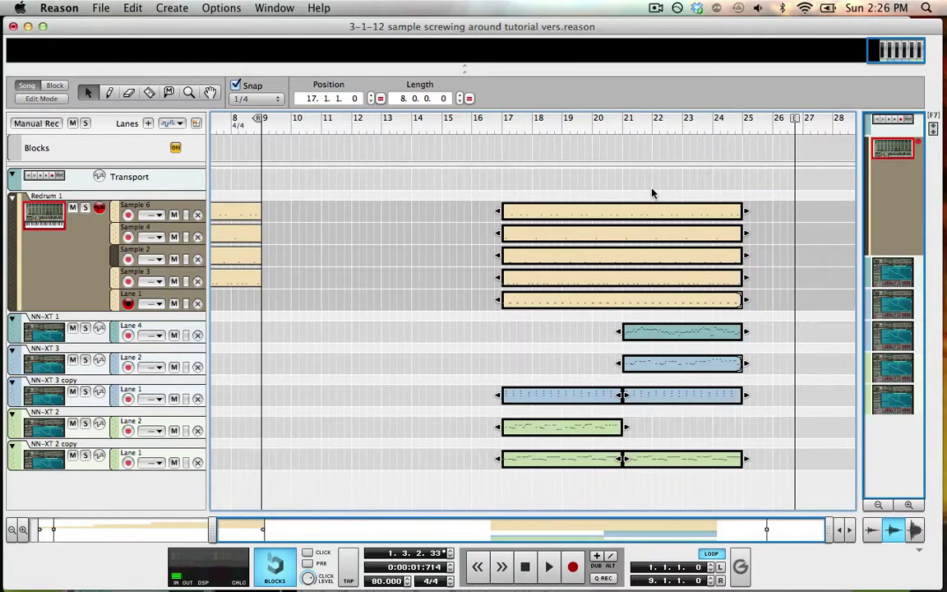
pyautogui.hscroll(-4, 645, 192)
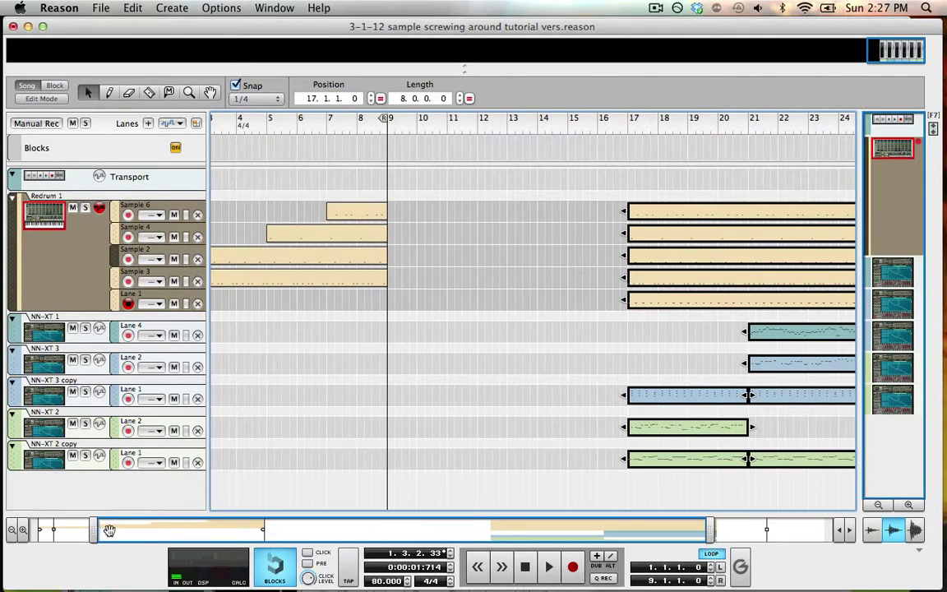
pyautogui.hscroll(-2, 539, 397)
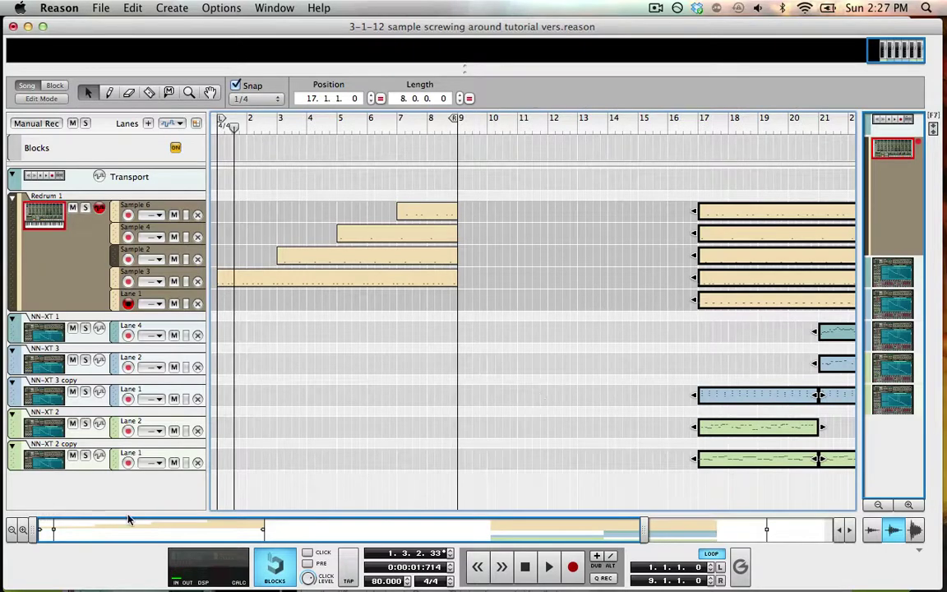
pyautogui.hscroll(6, 843, 382)
pyautogui.hscroll(-7, 842, 382)
# - Set the loop to bars 9–17 and pull the song end marker back toward bar 25
pyautogui.keyDown('alt'); pyautogui.click(693, 125); pyautogui.keyUp('alt')
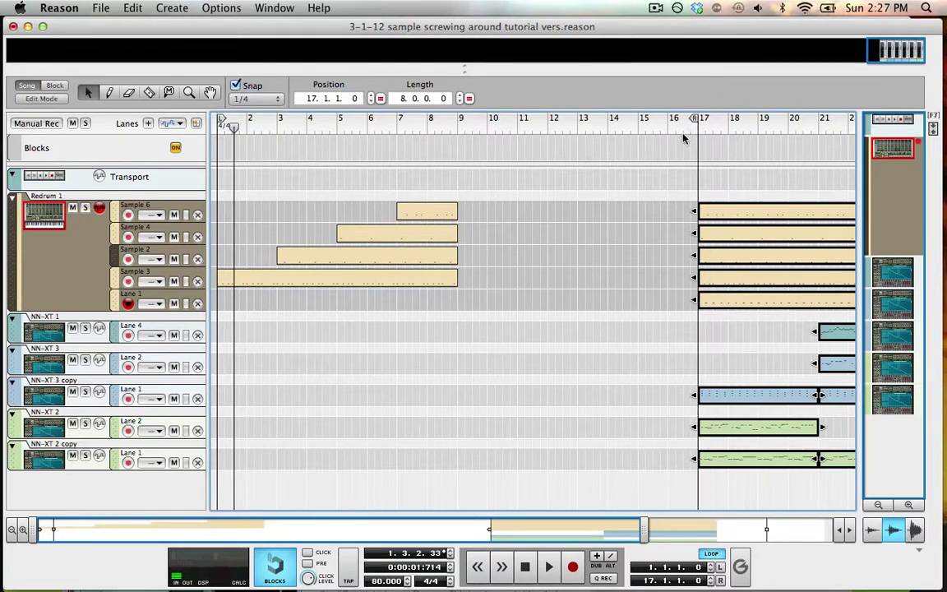
pyautogui.keyDown('super'); pyautogui.click(456, 124); pyautogui.keyUp('super')
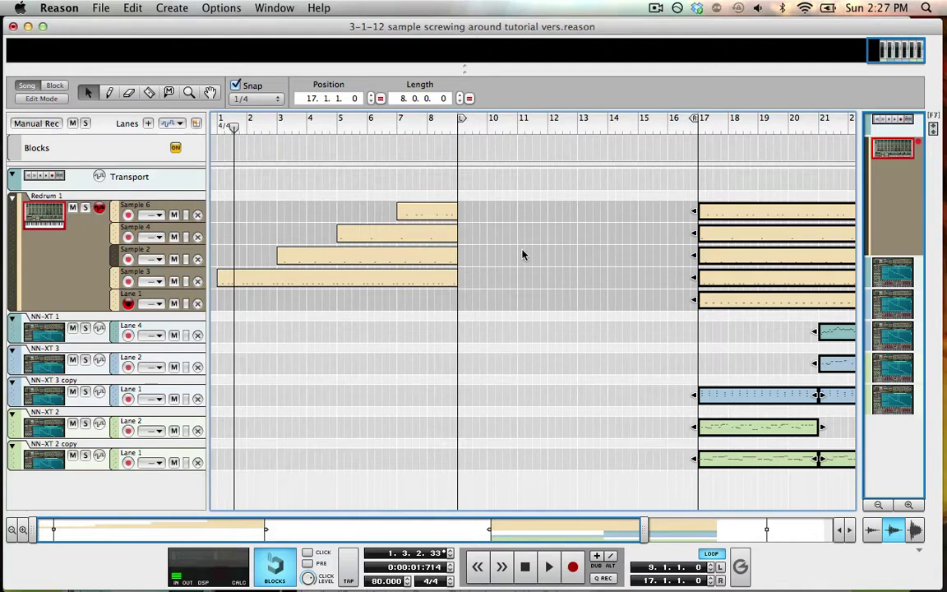
pyautogui.hscroll(5, 522, 255)
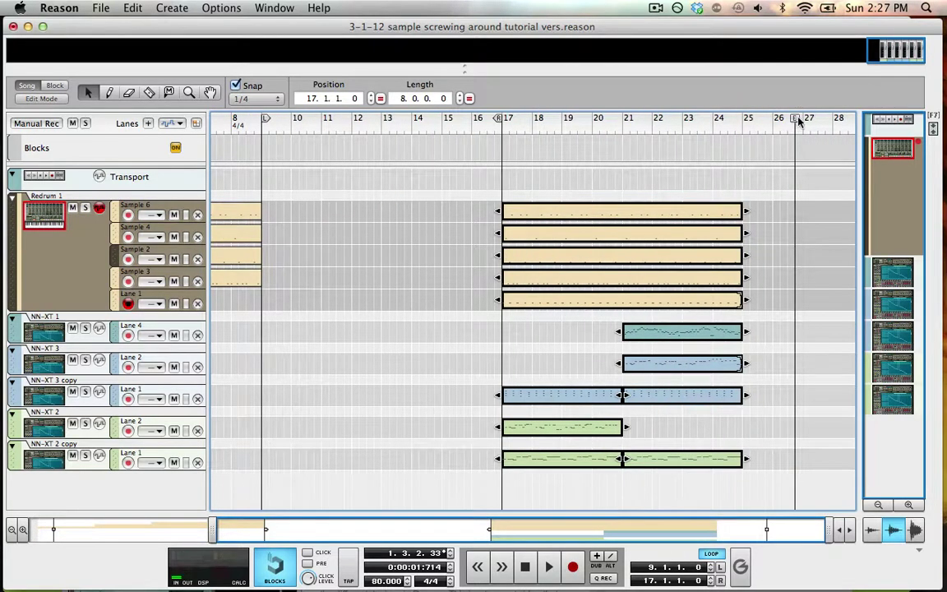
pyautogui.moveTo(796, 123)
pyautogui.mouseDown()
pyautogui.moveTo(788, 121)
pyautogui.moveTo(798, 136)
pyautogui.mouseUp()
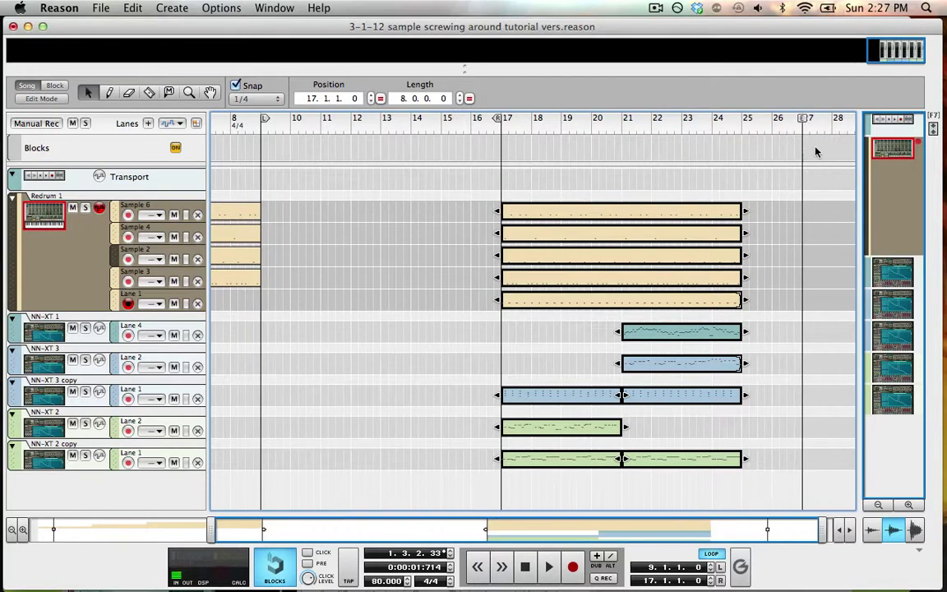
pyautogui.moveTo(800, 120); pyautogui.dragTo(757, 124)
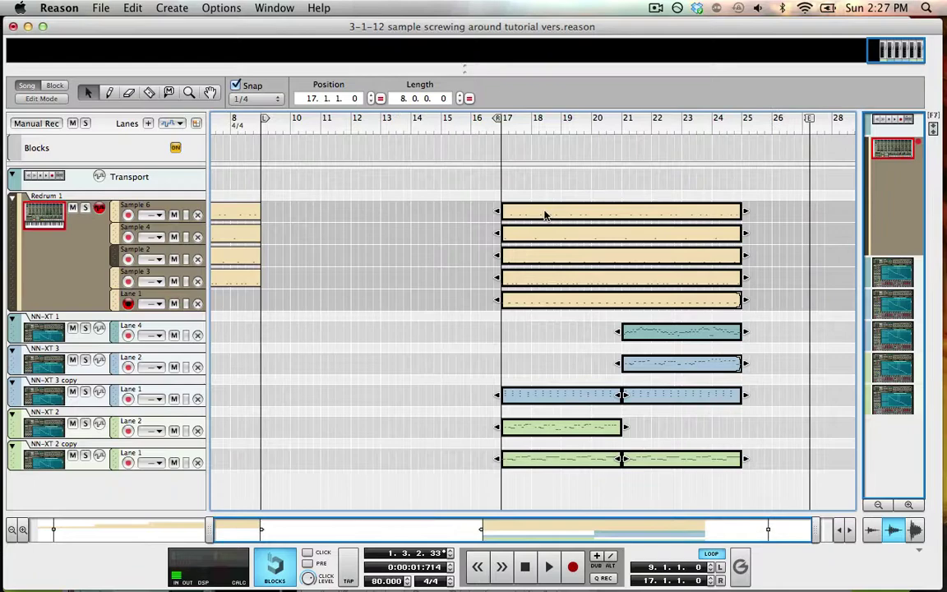
pyautogui.hscroll(-5, 545, 214)
pyautogui.hscroll(5, 548, 216)
pyautogui.hscroll(-5, 542, 214)
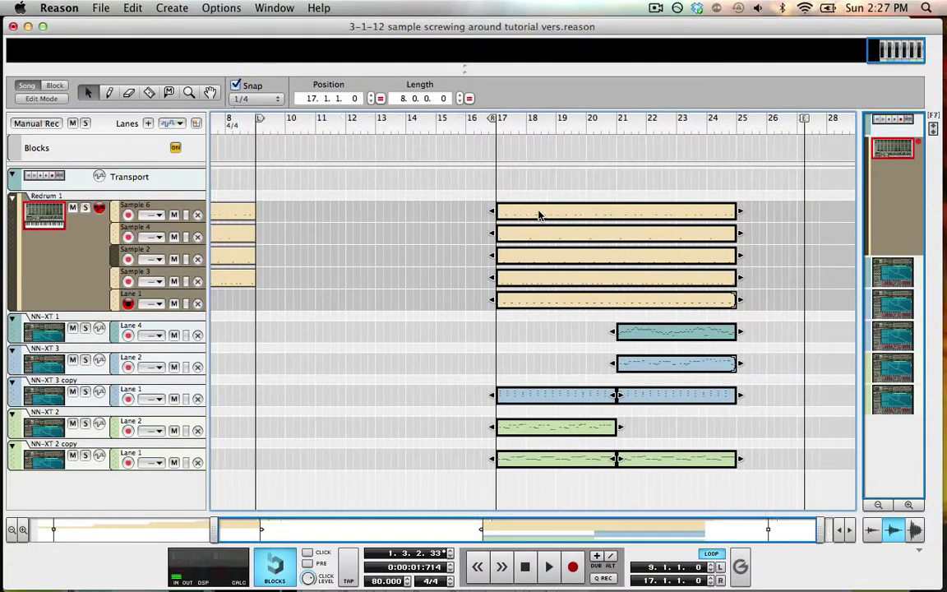
# - Razor a one-bar kick off Lane 1 at bar 17, move it to bar 9, and copy it through bar 12
pyautogui.click(539, 216)
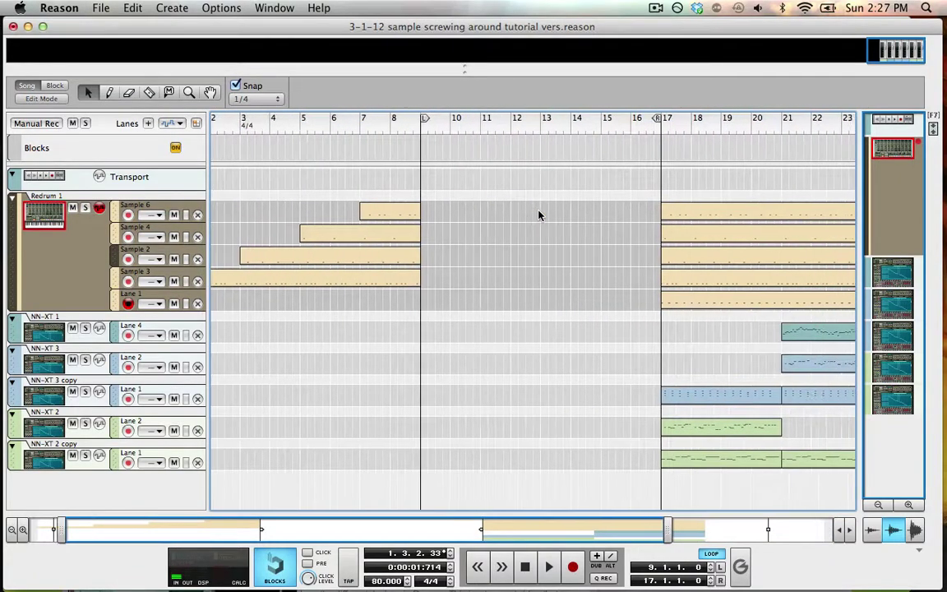
pyautogui.keyDown('alt'); pyautogui.click(691, 302); pyautogui.keyUp('alt')
pyautogui.moveTo(686, 304); pyautogui.dragTo(435, 301)
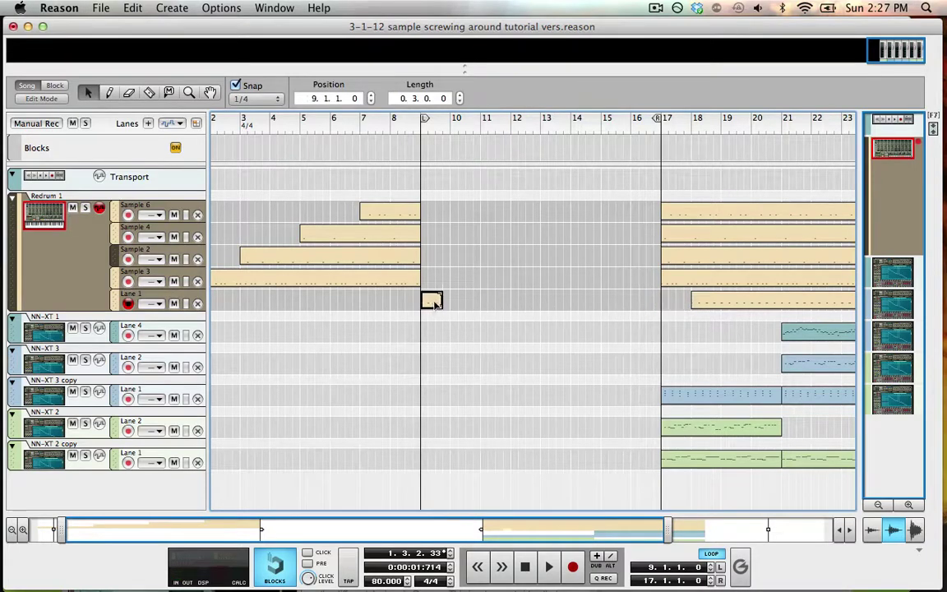
pyautogui.click(445, 123)
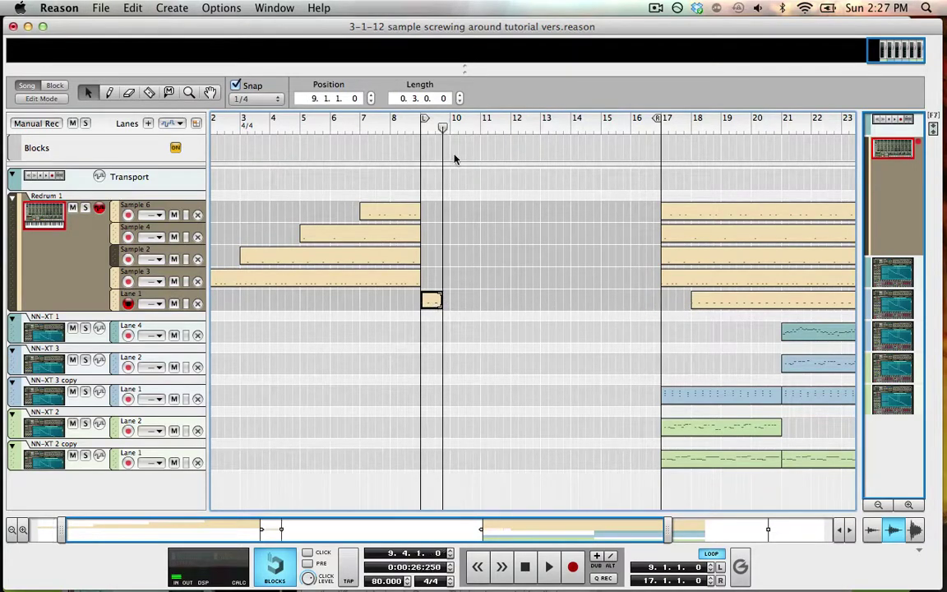
pyautogui.press('super+d')
pyautogui.keyDown('shift'); pyautogui.click(432, 300); pyautogui.keyUp('shift')
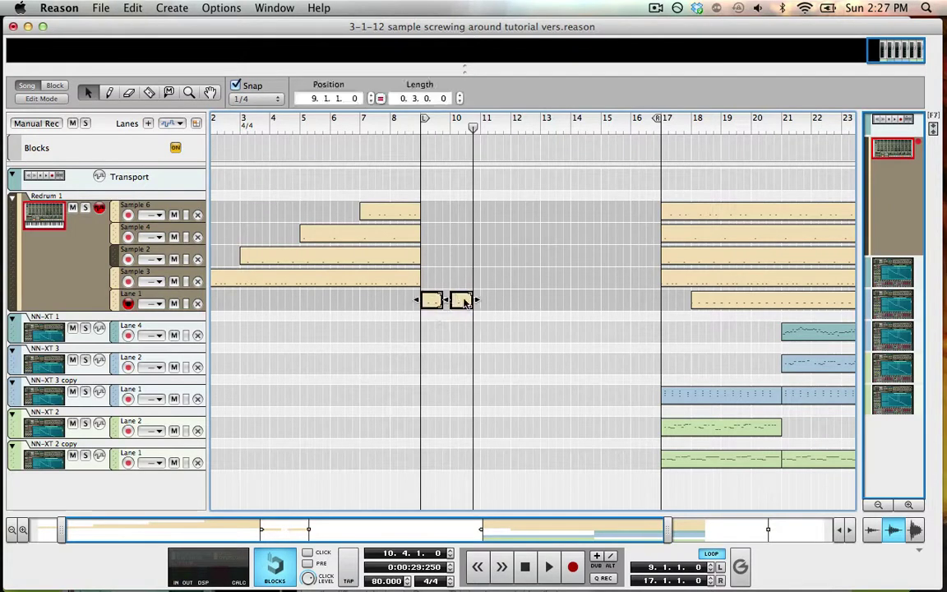
pyautogui.moveTo(474, 298); pyautogui.dragTo(544, 306)
# - Delete the extra kick clips at bars 13–16
pyautogui.click(577, 323)
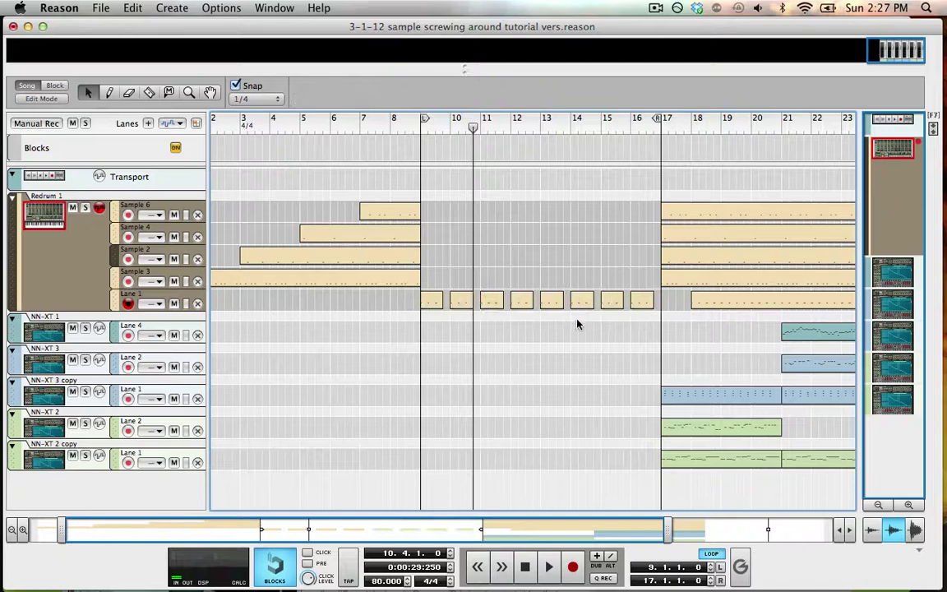
pyautogui.moveTo(549, 245); pyautogui.dragTo(636, 345)
pyautogui.press('Delete')
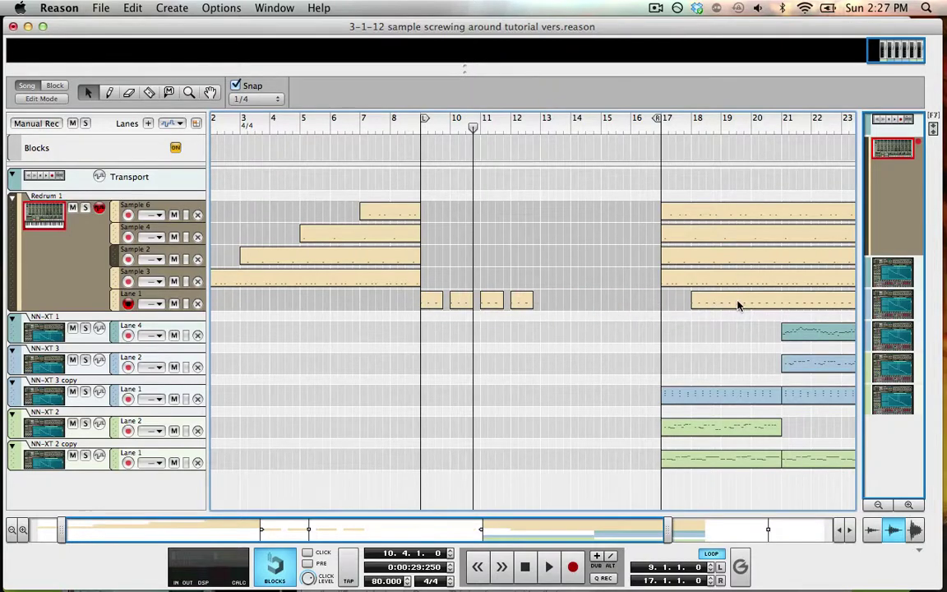
pyautogui.press('super+z')
pyautogui.press('Delete')
# - Copy the three NN-XT clips from bars 17–21 into bars 9–13
pyautogui.moveTo(607, 353); pyautogui.dragTo(720, 475)
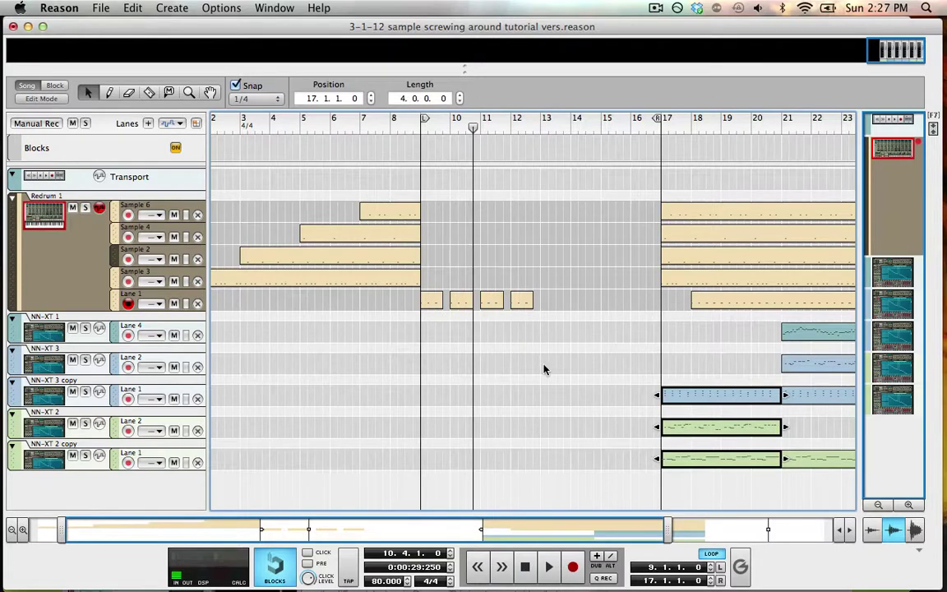
pyautogui.moveTo(667, 393); pyautogui.dragTo(462, 419)
pyautogui.click(474, 351)
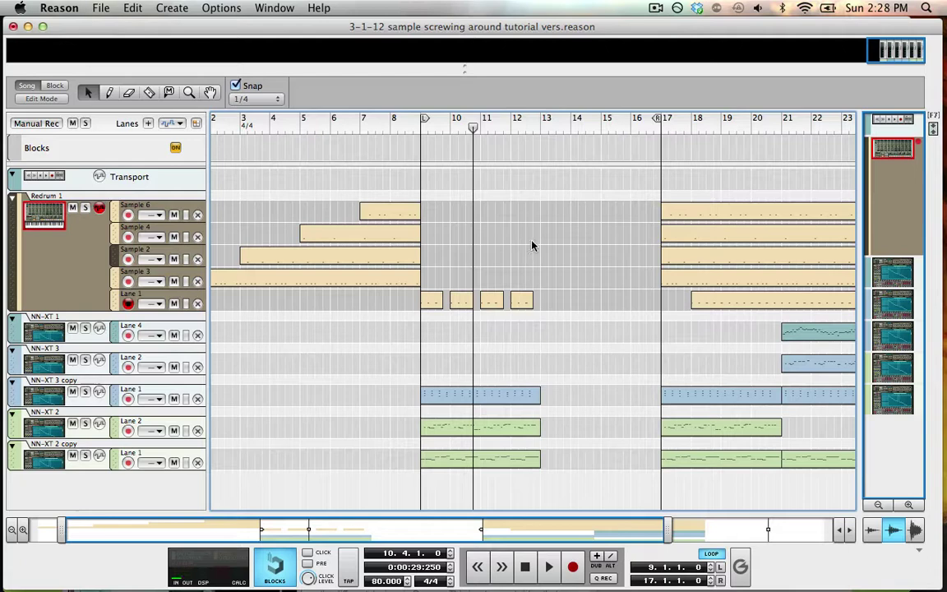
# - Split the Sample 6, 4, 2 and 3 clips at bar 21 and copy their bar 17–21 sections into bars 9–13
pyautogui.press('r')
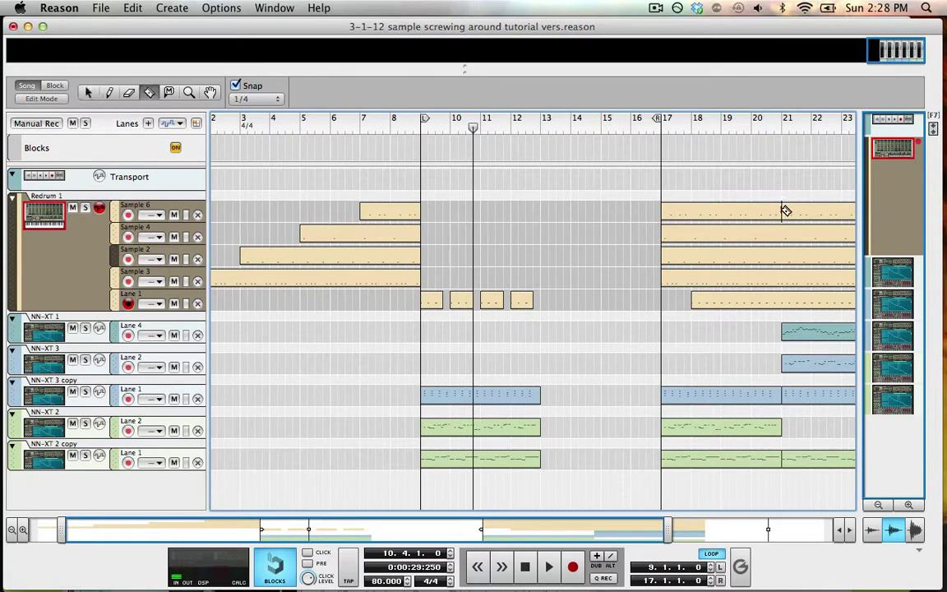
pyautogui.moveTo(783, 209); pyautogui.dragTo(784, 257)
pyautogui.click(785, 275)
pyautogui.press('q')
pyautogui.moveTo(715, 201); pyautogui.dragTo(529, 278)
pyautogui.click(597, 291)
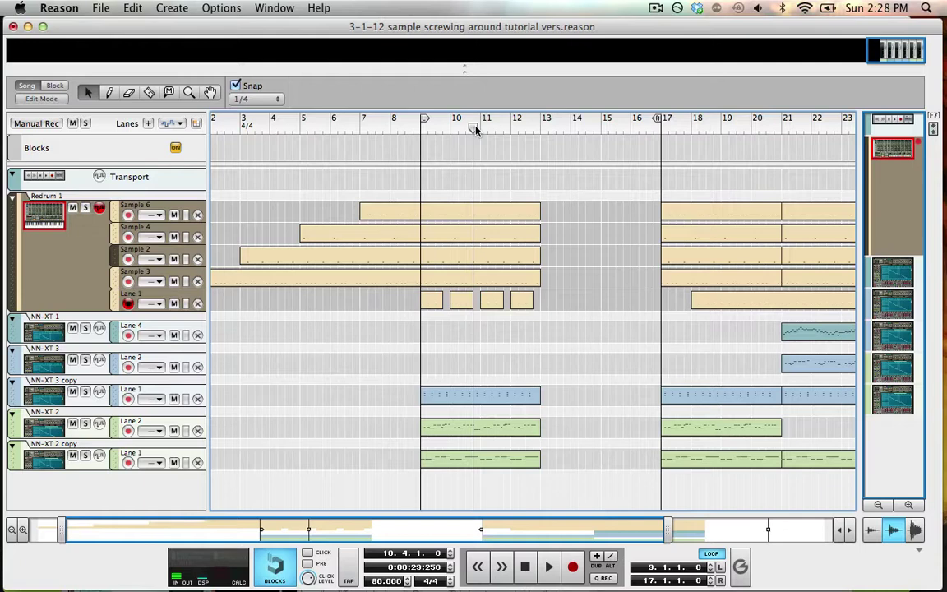
pyautogui.moveTo(475, 130)
pyautogui.mouseDown()
pyautogui.moveTo(53, 128)
pyautogui.moveTo(254, 129)
pyautogui.mouseUp()
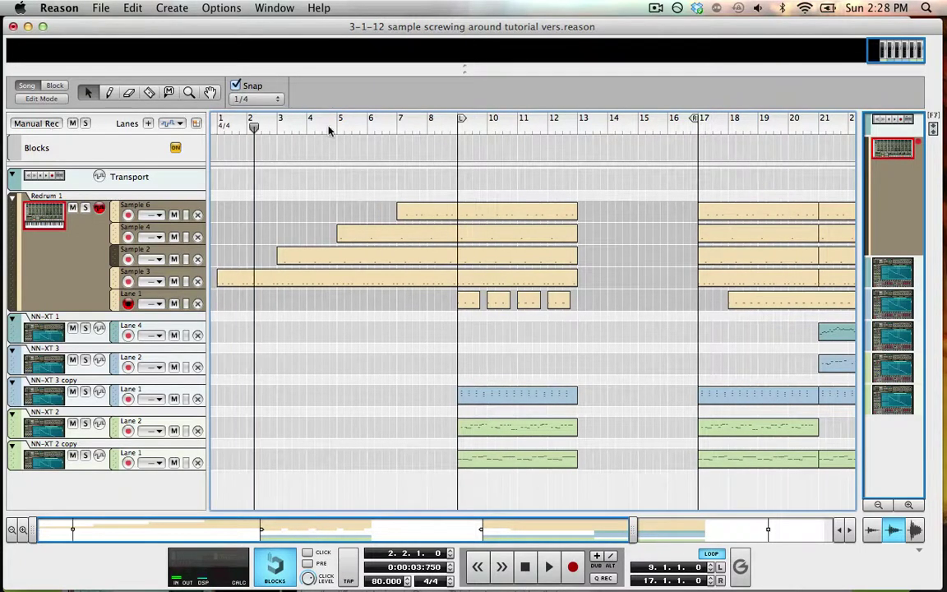
# - Reset the song position to bar 1 and start playback with the spacebar
pyautogui.moveTo(329, 131)
pyautogui.mouseDown()
pyautogui.moveTo(554, 133)
pyautogui.moveTo(539, 134)
pyautogui.mouseUp()
pyautogui.click(525, 567)
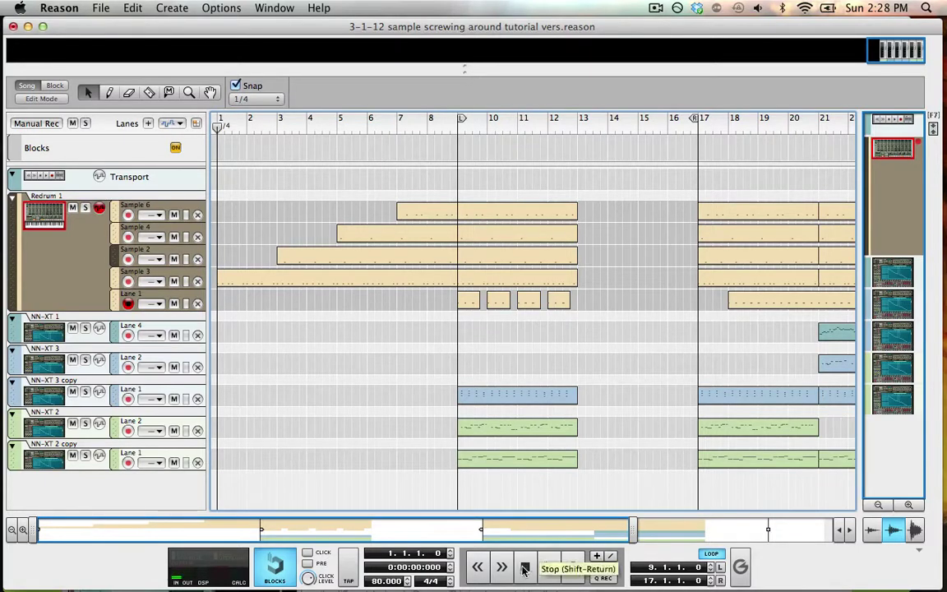
pyautogui.click(509, 126)
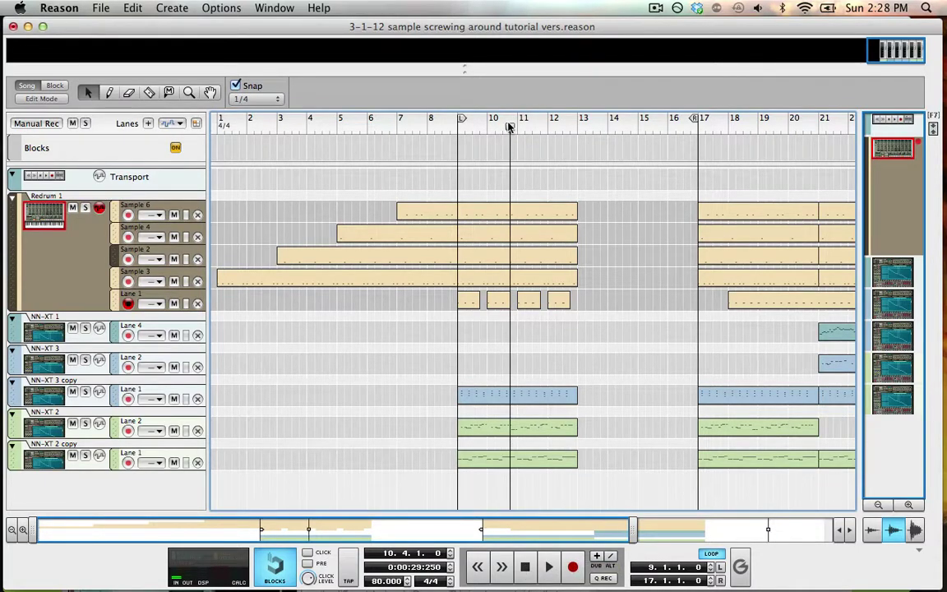
pyautogui.hotkey('shift', 'Return')
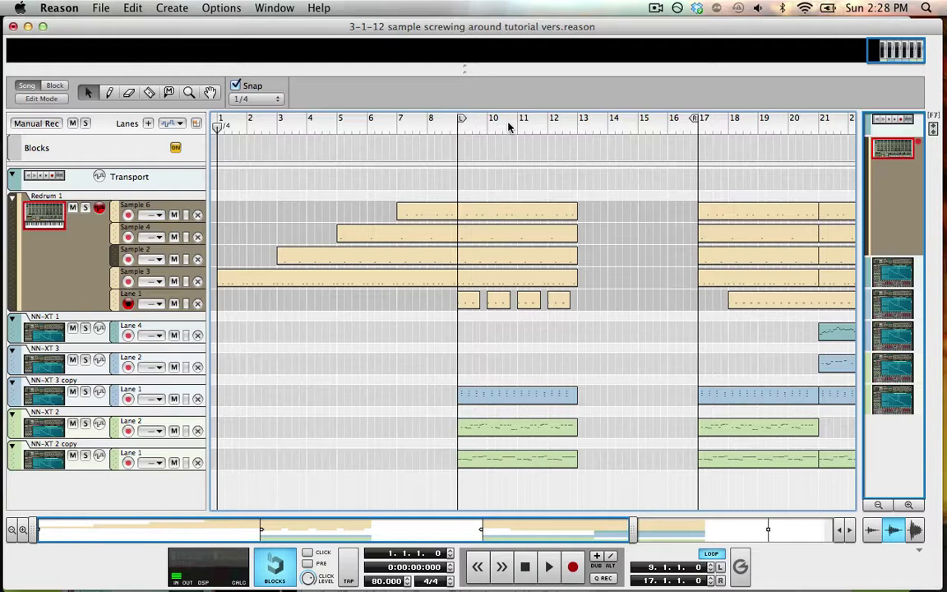
pyautogui.press('space')
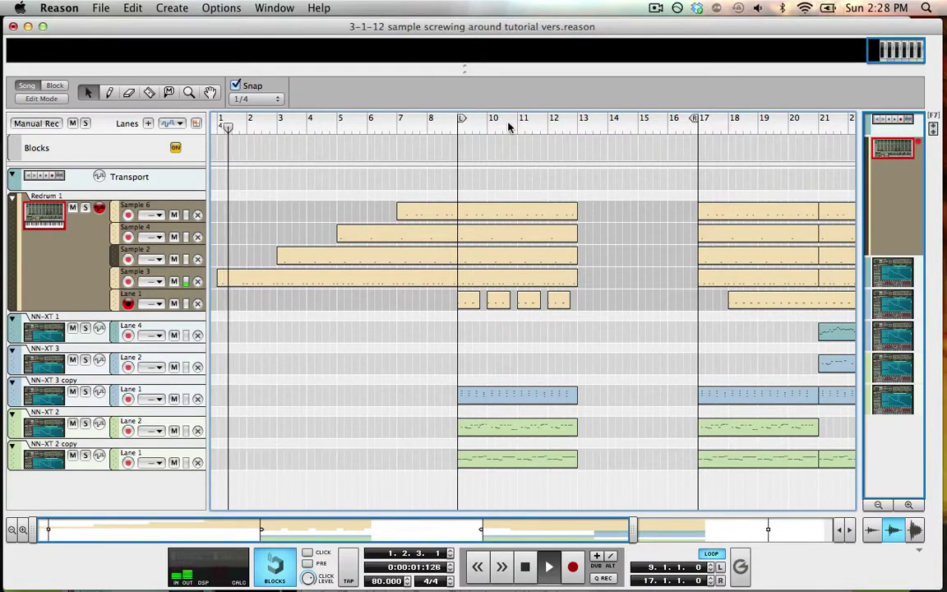
pyautogui.click(426, 123)
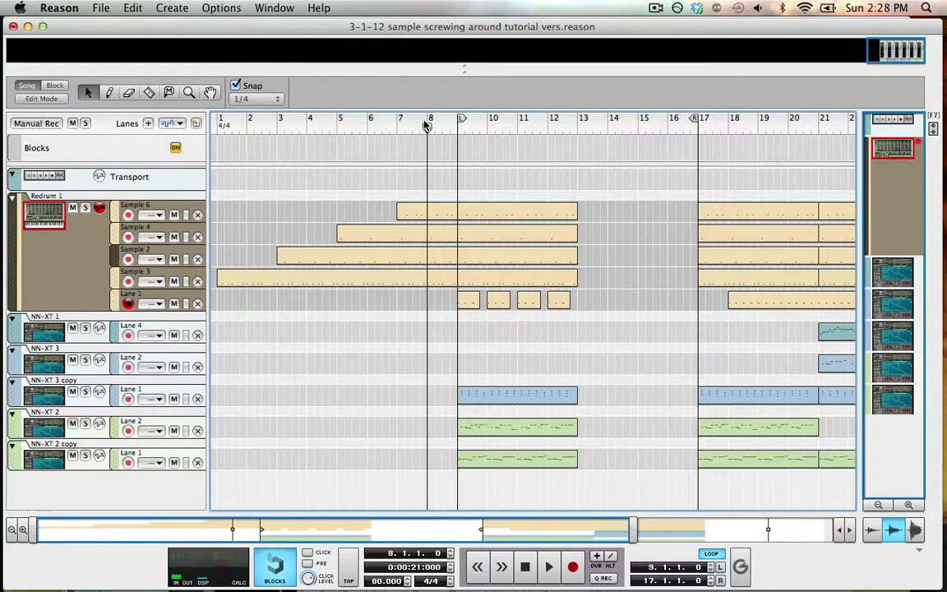
pyautogui.press('space')
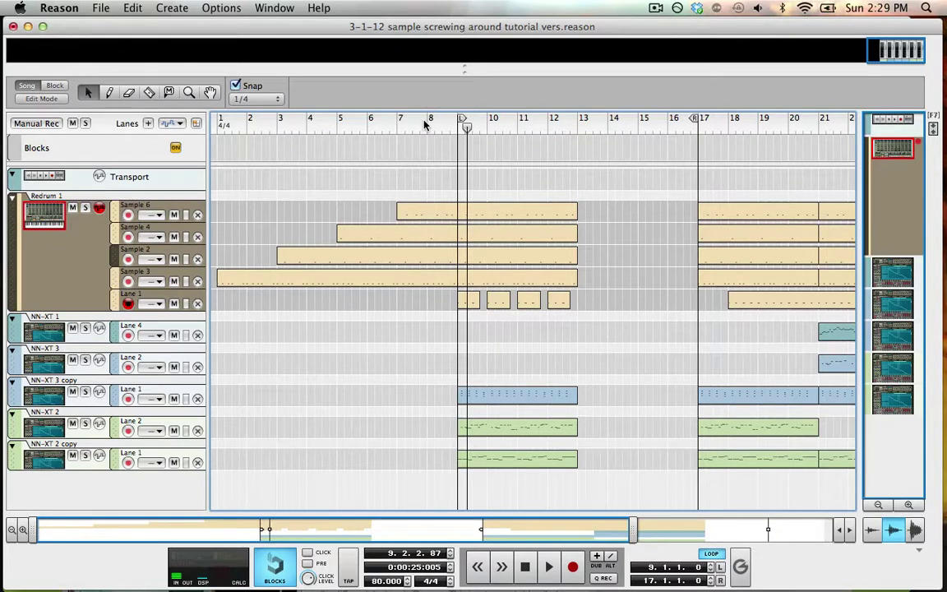
pyautogui.press('KP_0')
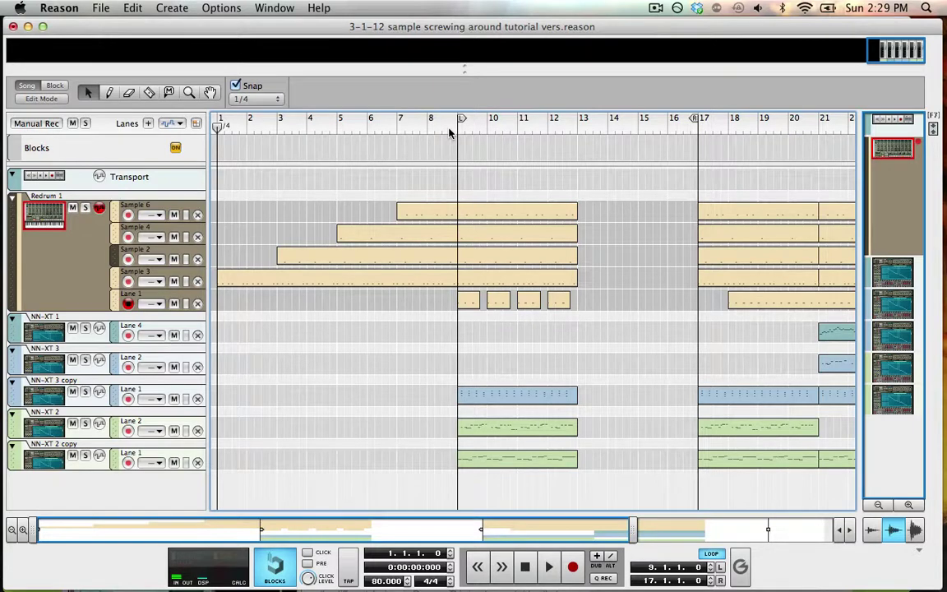
pyautogui.press('super+Return')
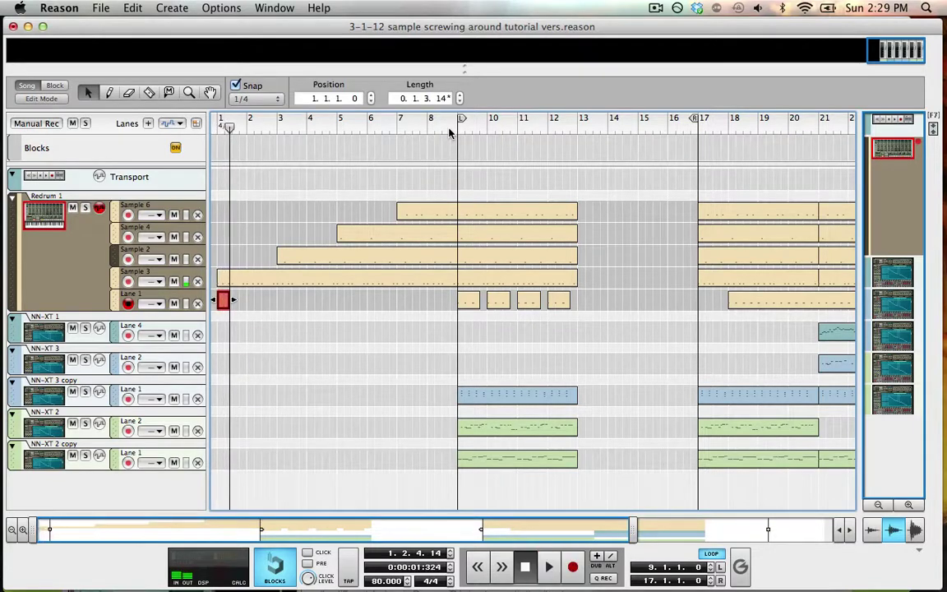
pyautogui.press('space')
pyautogui.click(526, 566)
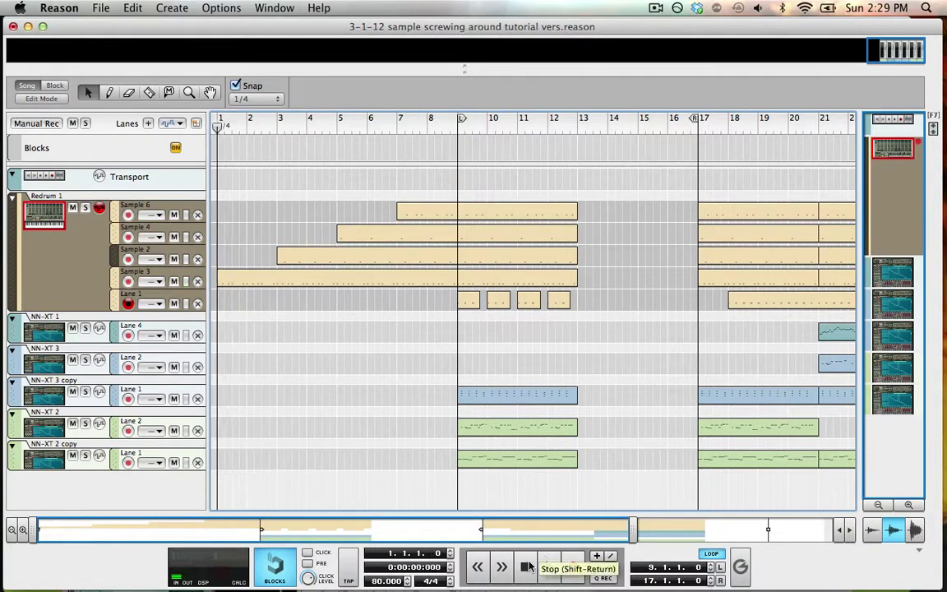